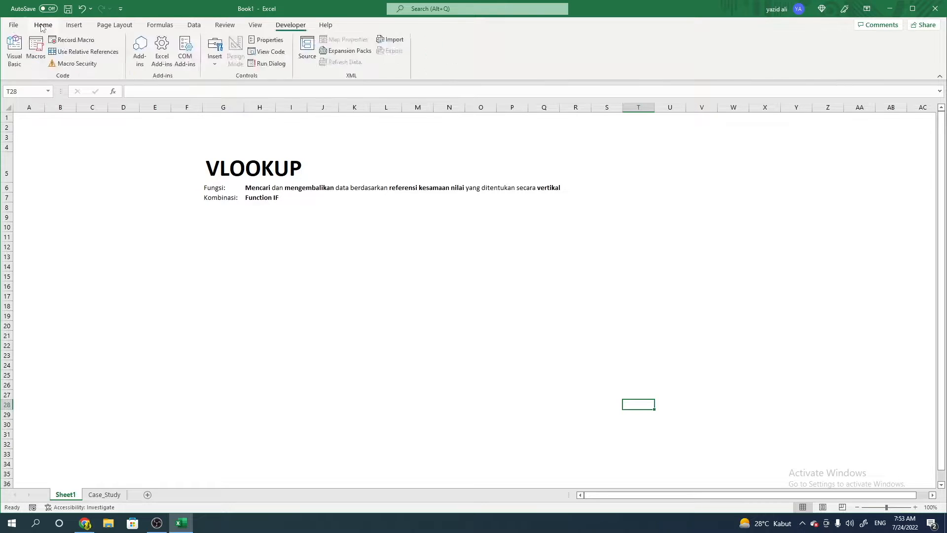
- Read the VLOOKUP function description and its combination note on Sheet1
left_click(43, 28)
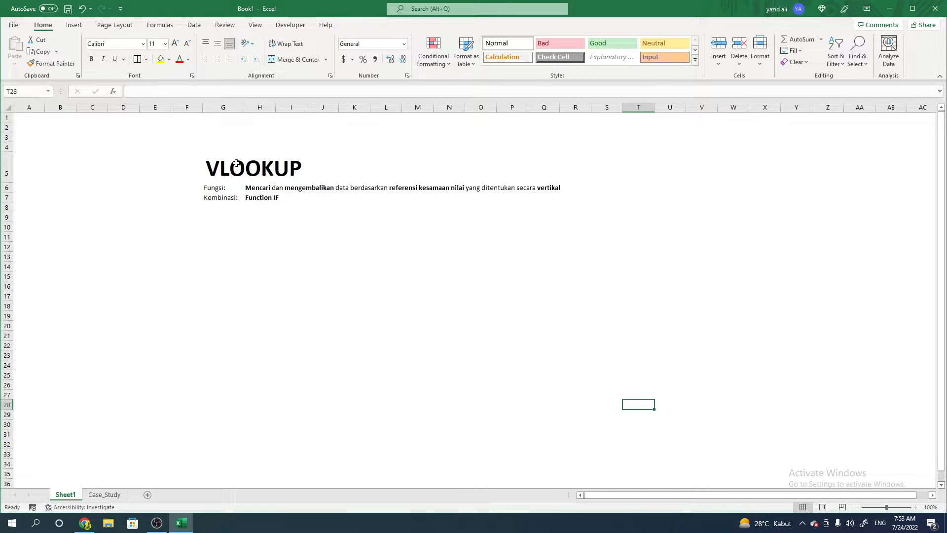
left_click(252, 187)
left_click(260, 245)
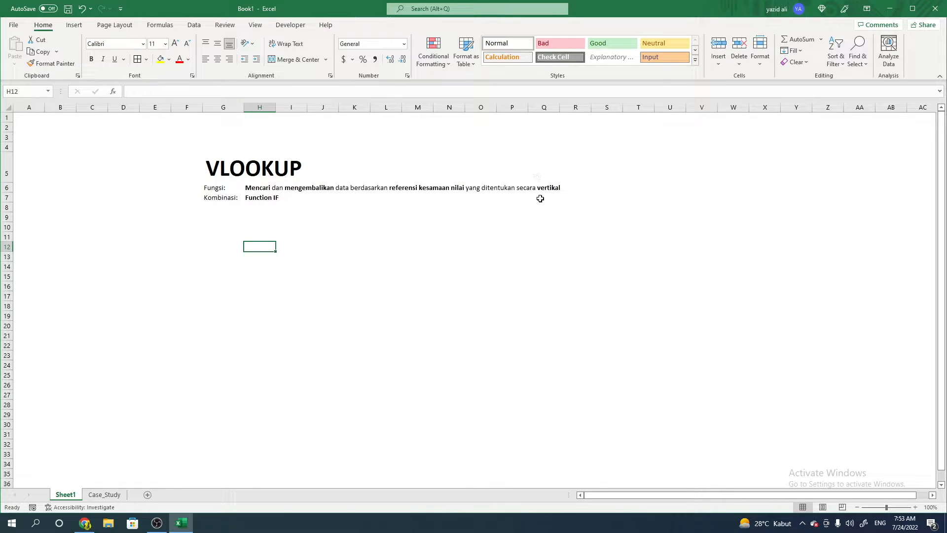
left_click(616, 149)
left_click_drag(616, 149, 614, 402)
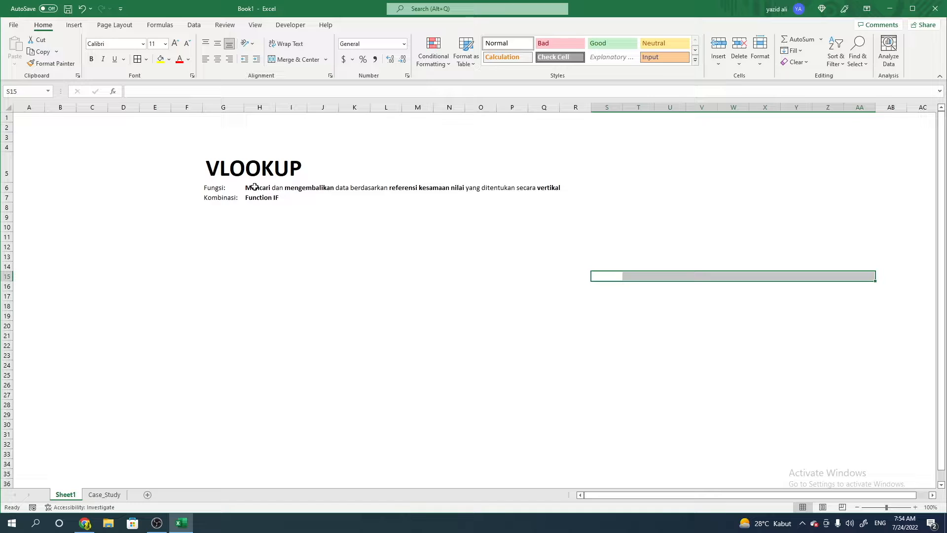
left_click(255, 187)
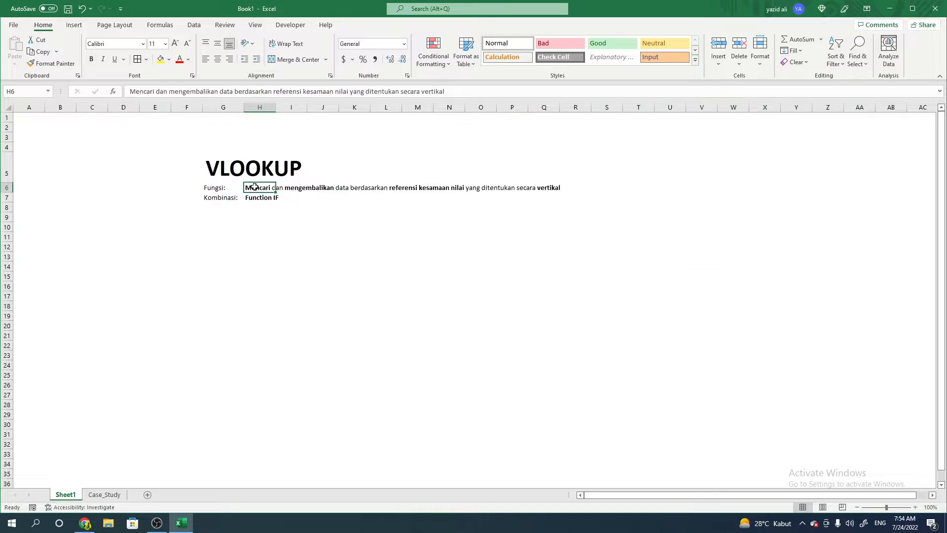
left_click(605, 365)
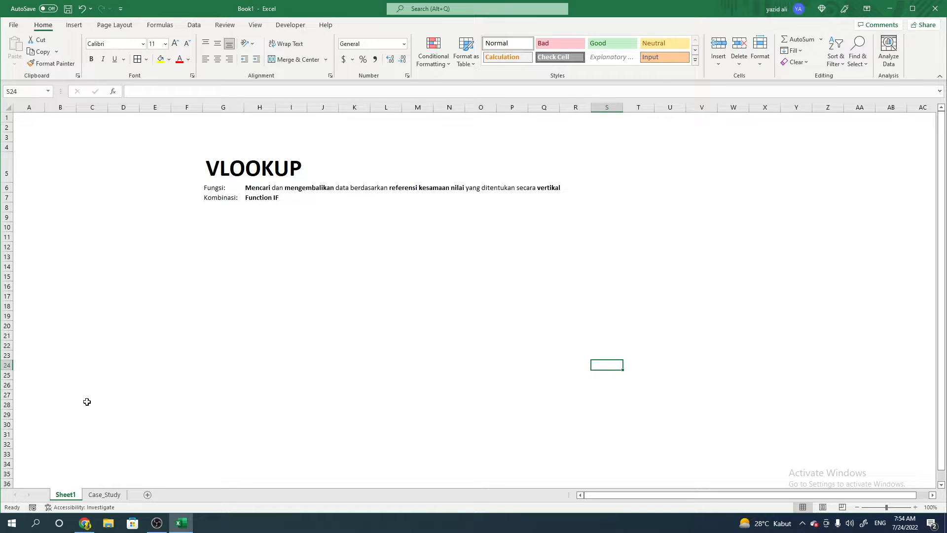
- Open the Case_Study sheet and enlarge the view to 140%
left_click(104, 495)
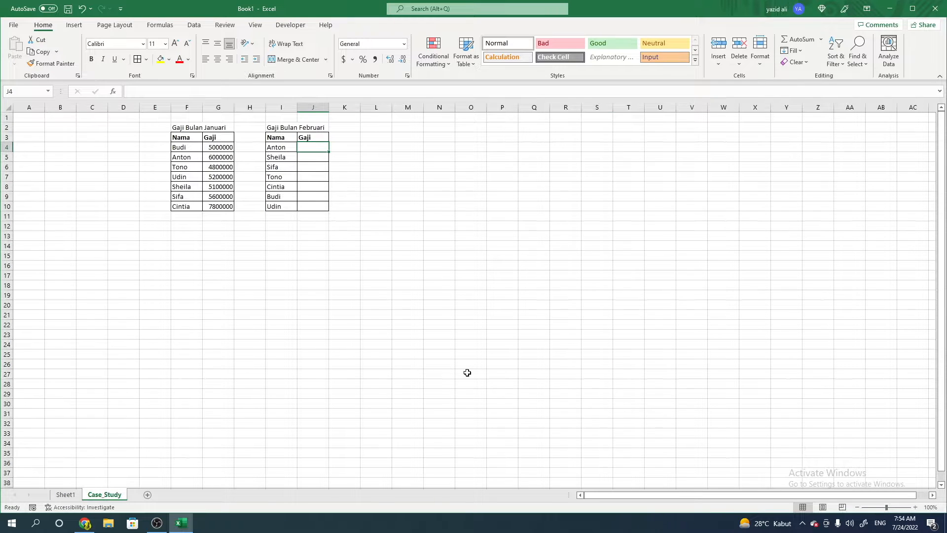
left_click(471, 395)
scroll(731, 470, "up", 3, "ctrl")
scroll(731, 470, "up", 1)
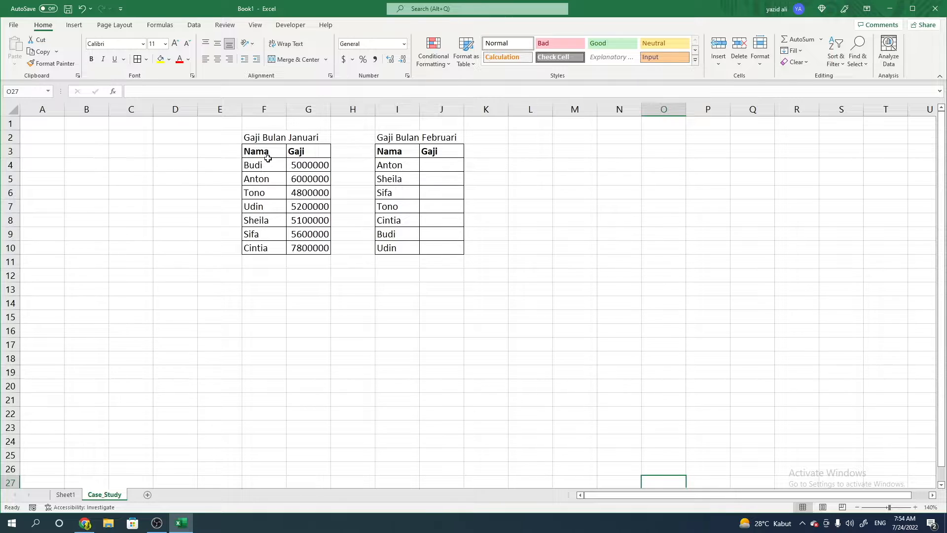
- Examine the Nama and Gaji columns of the Gaji Bulan Januari table in F3:G10
left_click_drag(267, 164, 264, 246)
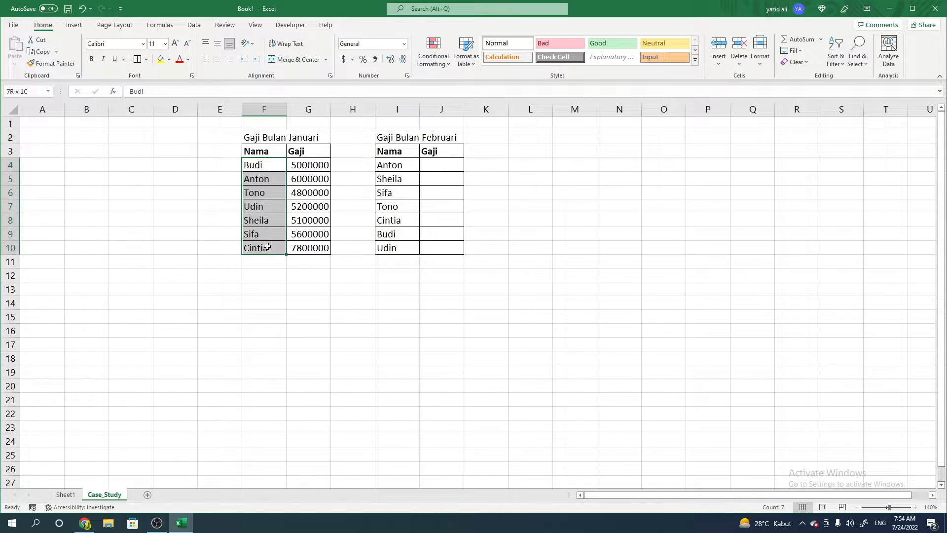
left_click(259, 155)
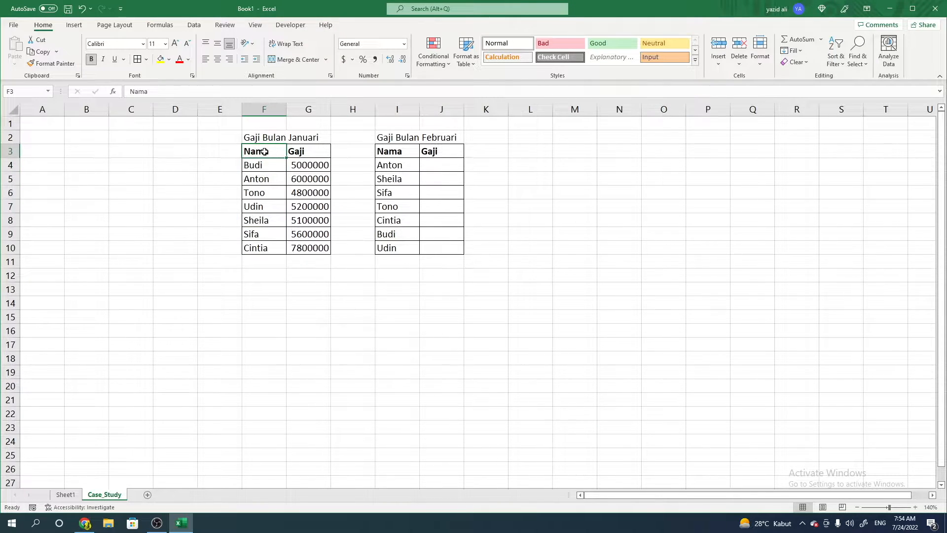
left_click(261, 180)
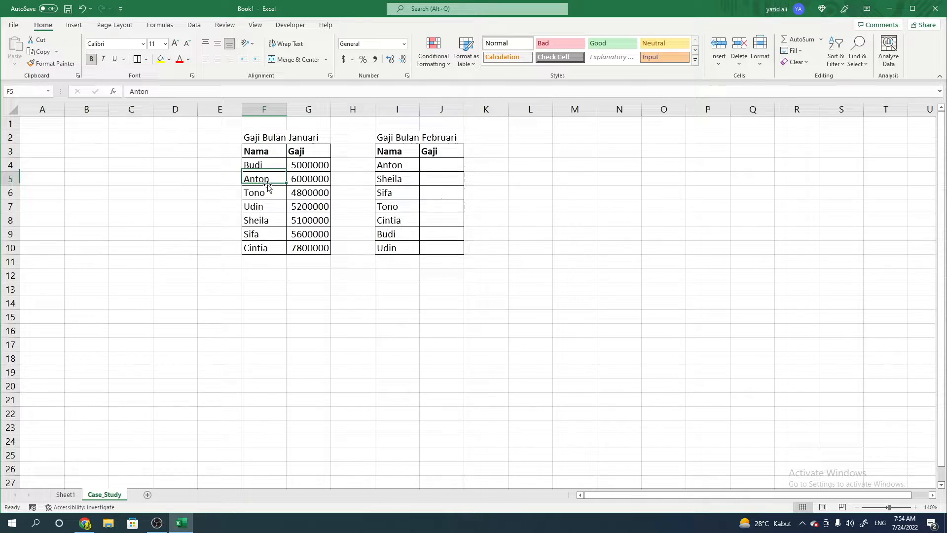
left_click(307, 154)
left_click(318, 225)
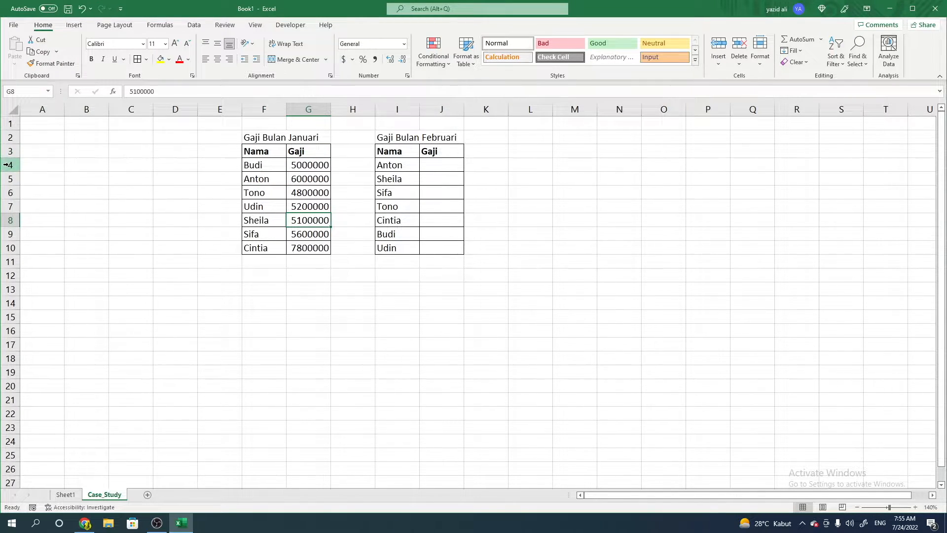
left_click_drag(8, 165, 9, 191)
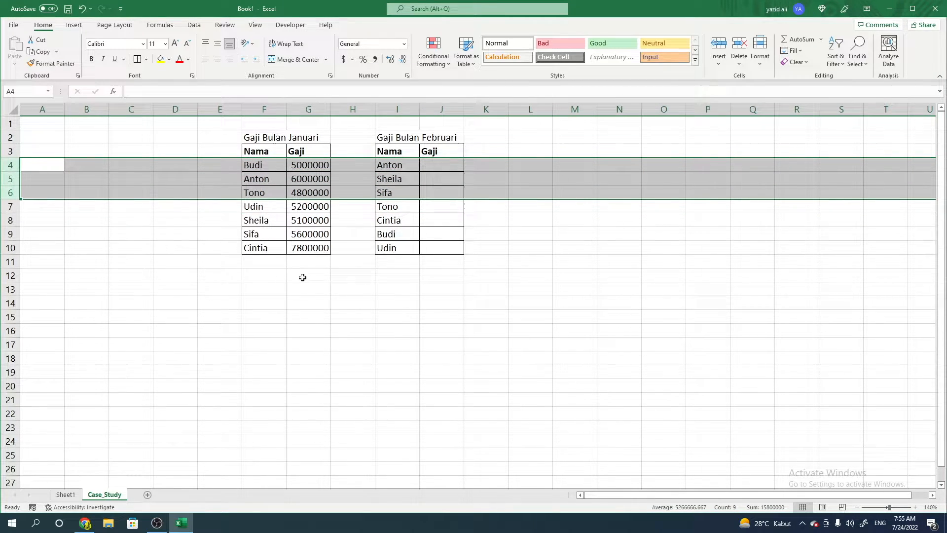
left_click(258, 251)
left_click_drag(258, 165, 260, 249)
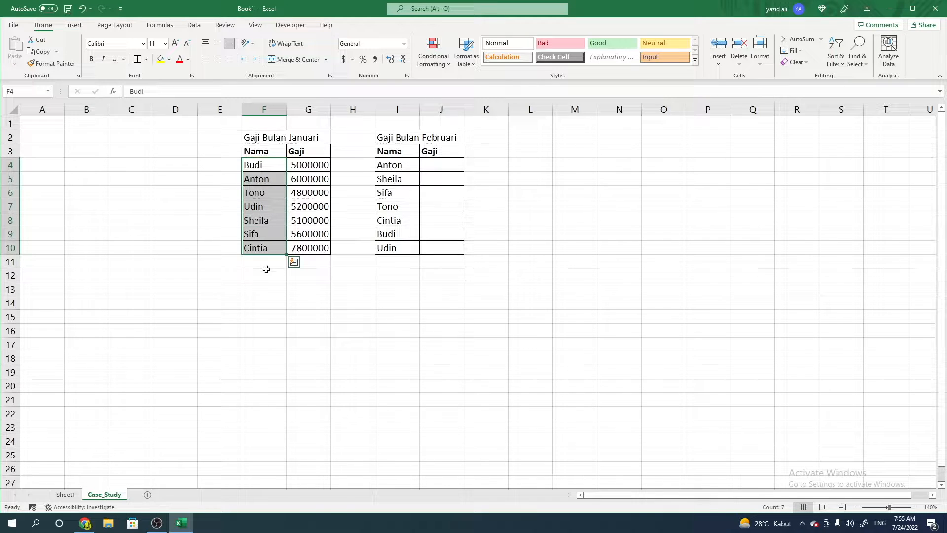
left_click(312, 166)
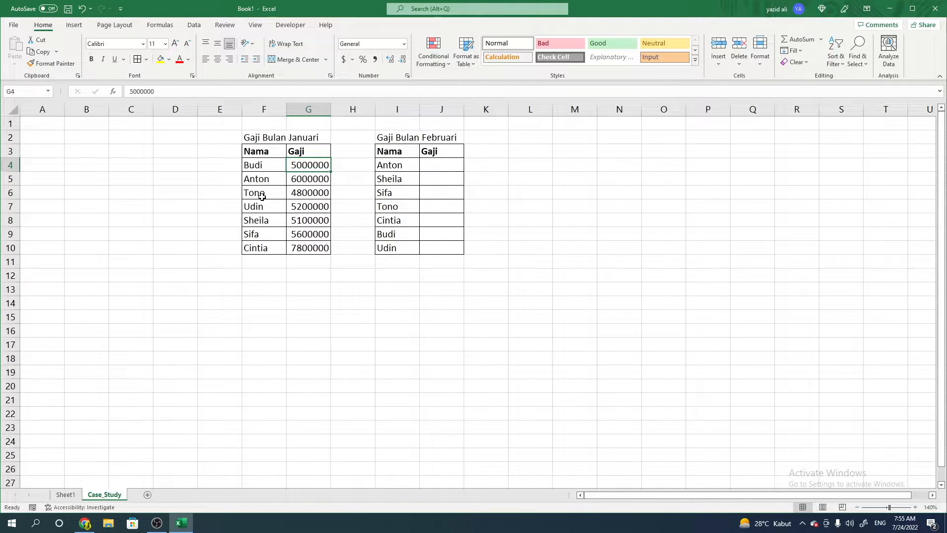
double_click(314, 170)
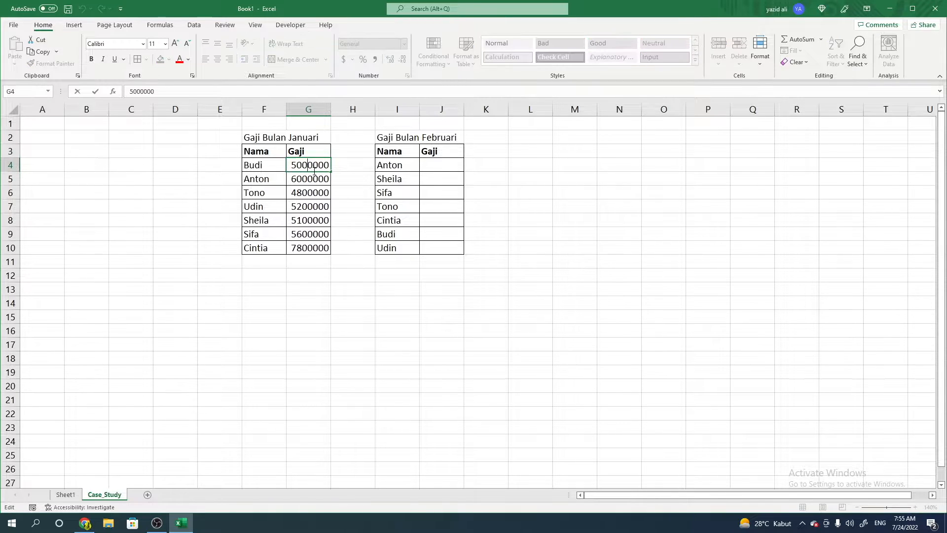
left_click(315, 208)
left_click(272, 219)
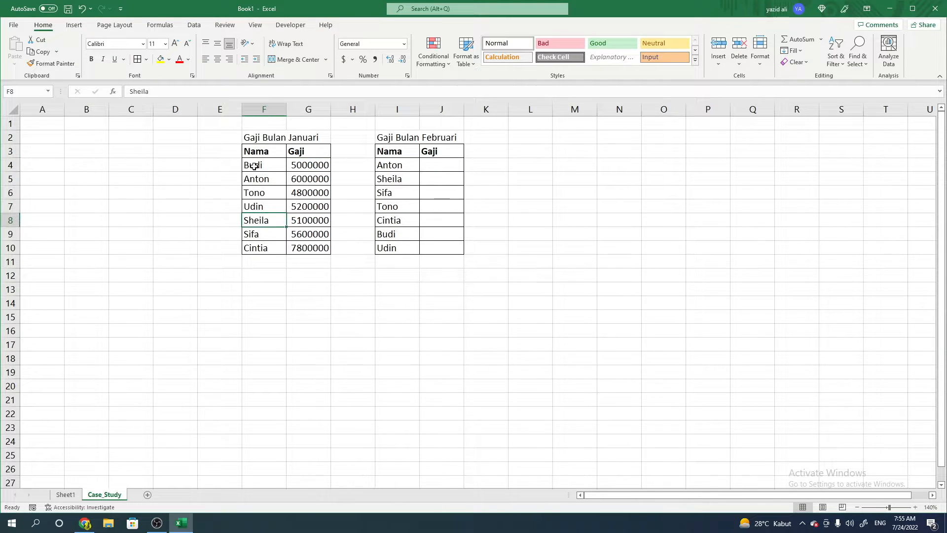
left_click_drag(254, 167, 309, 247)
left_click(371, 356)
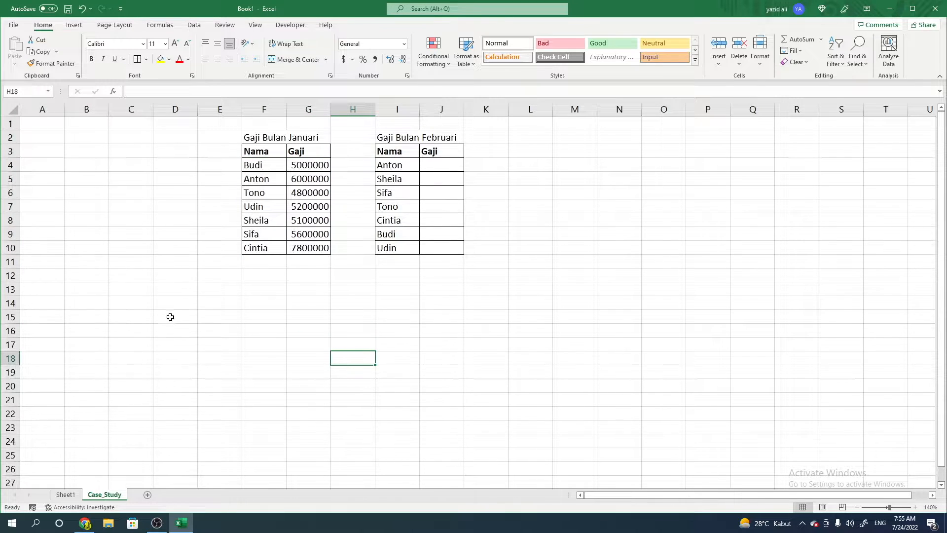
- Compare the Gaji Bulan Januari names and salaries with the name order and Gaji column of the Gaji Bulan Februari table
left_click(302, 166)
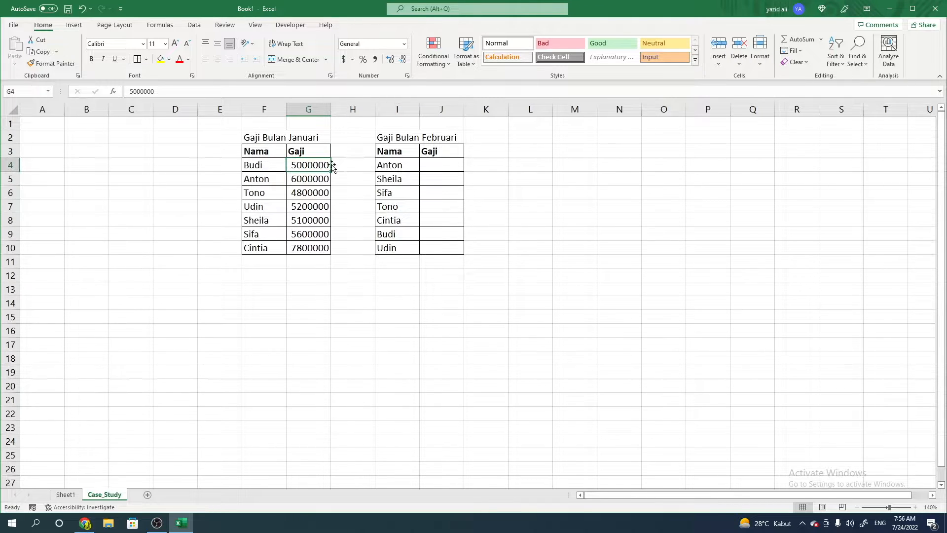
left_click(310, 179)
left_click_drag(310, 166, 311, 249)
left_click_drag(431, 164, 436, 246)
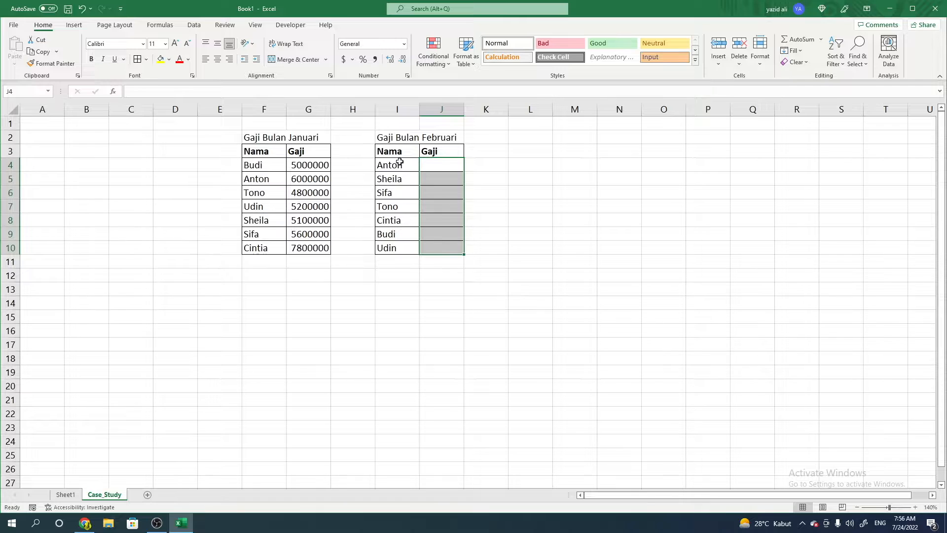
left_click_drag(393, 168, 388, 250)
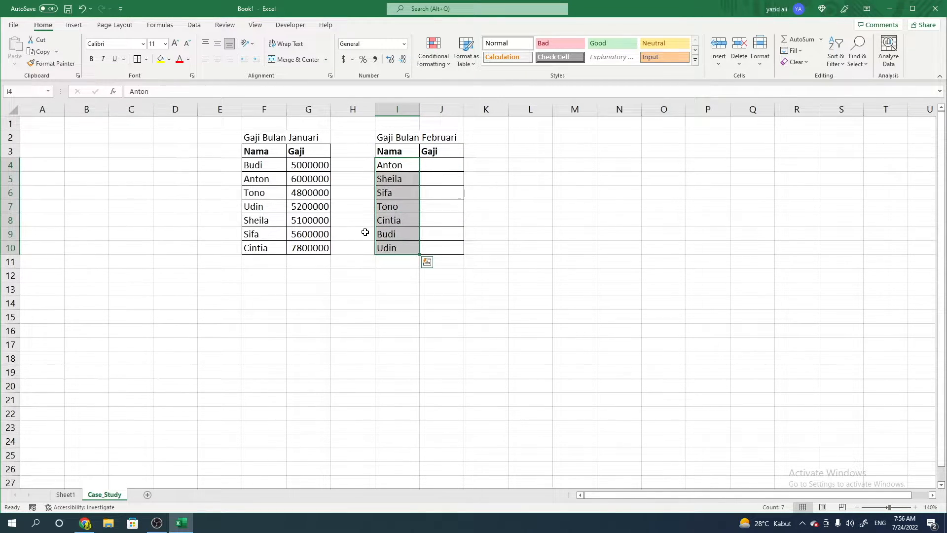
left_click(430, 161)
left_click(400, 165)
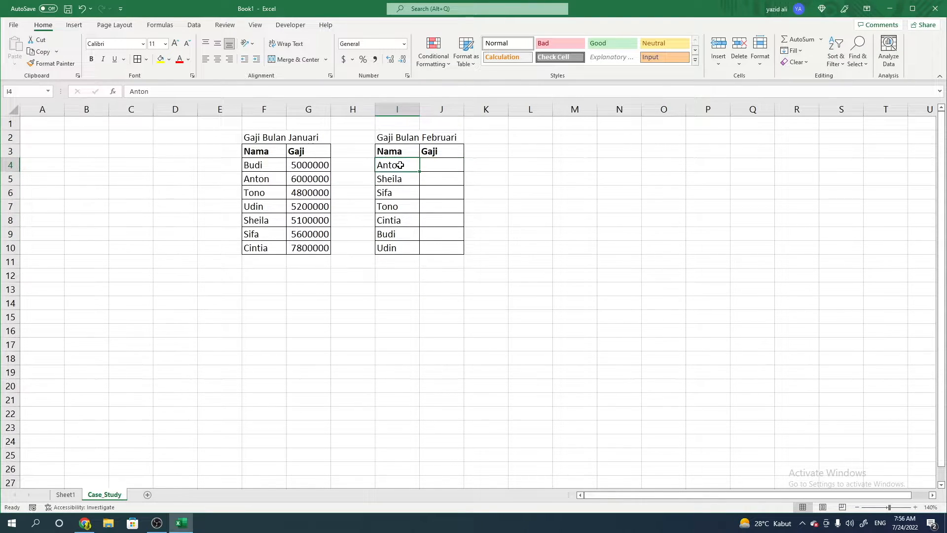
left_click_drag(400, 165, 403, 250)
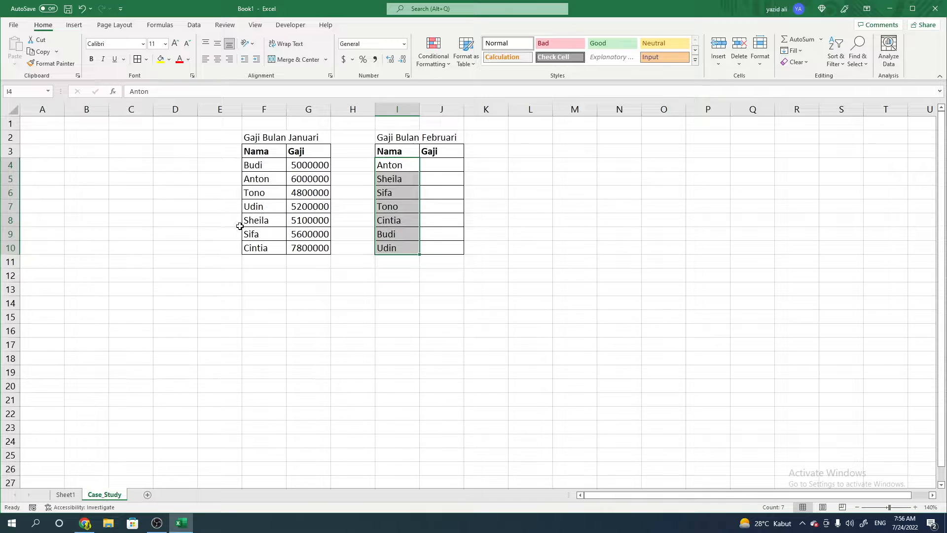
left_click_drag(264, 166, 263, 247)
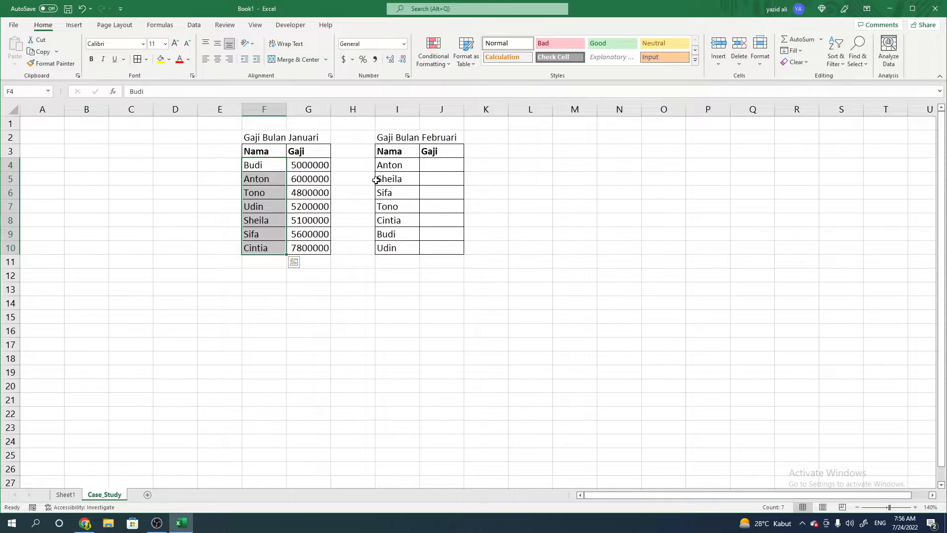
left_click_drag(385, 165, 391, 247)
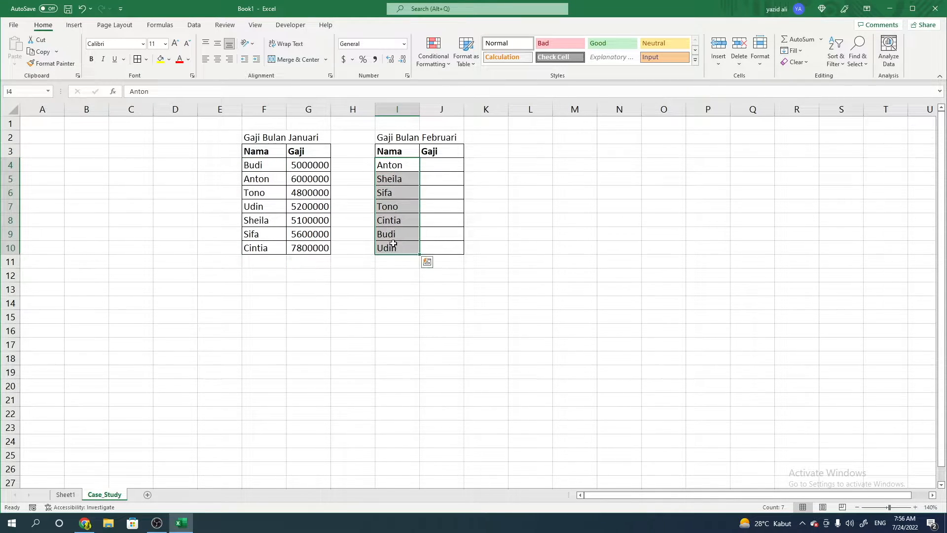
double_click(390, 194)
key("Return")
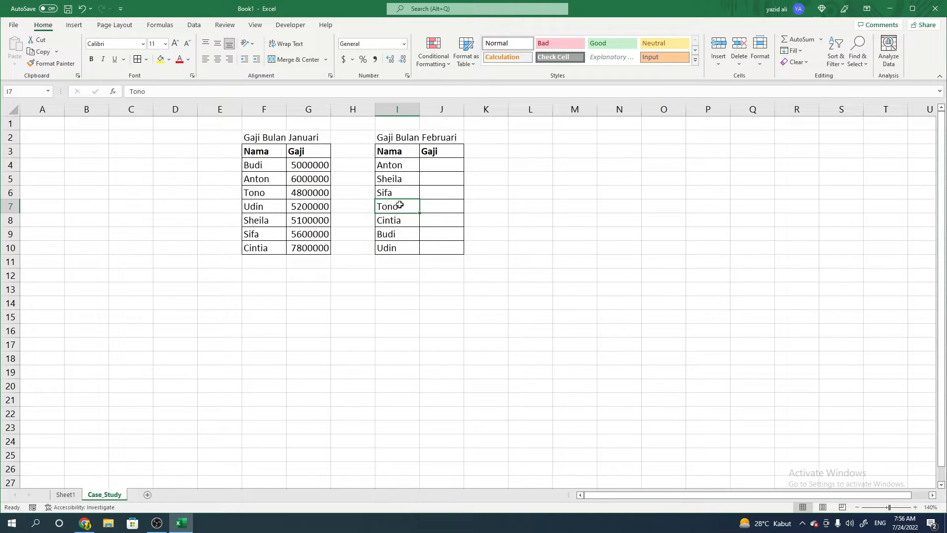
left_click(402, 232)
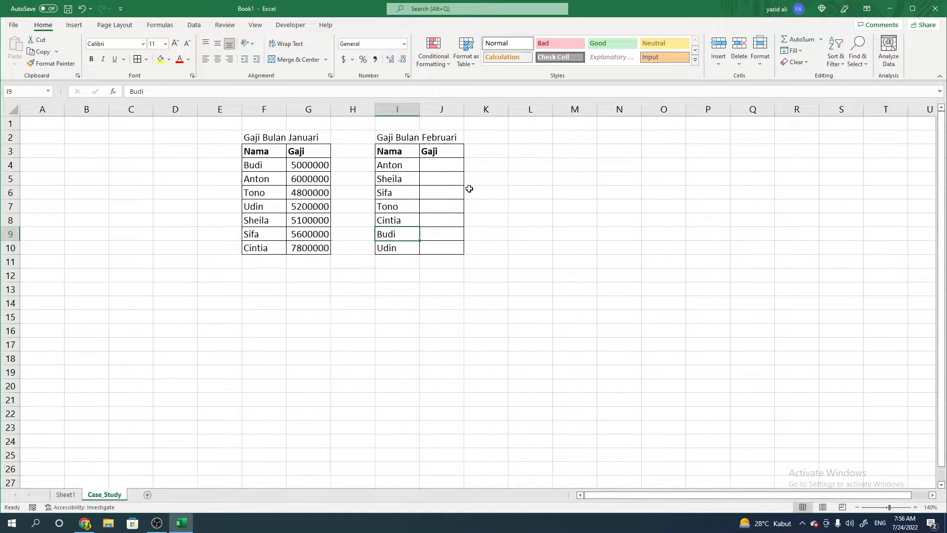
left_click_drag(403, 168, 401, 250)
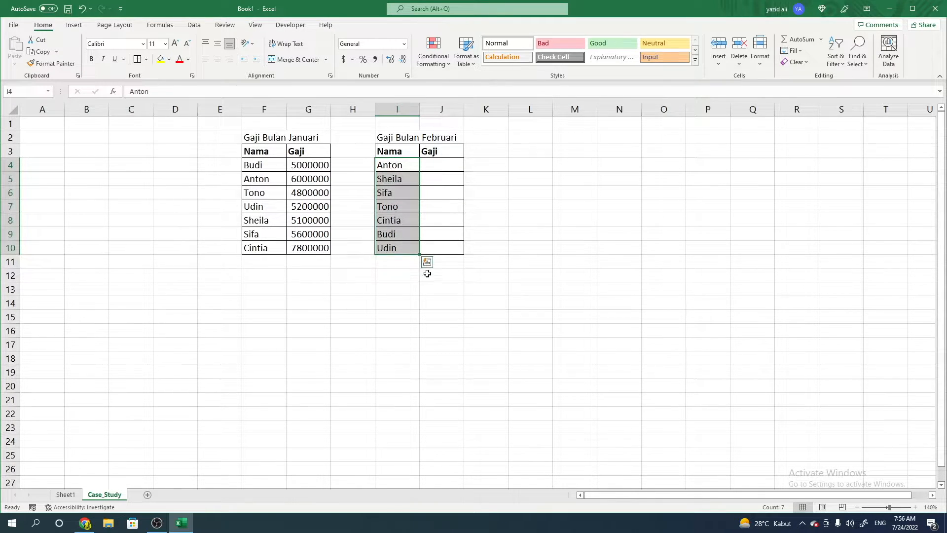
- Expand the formula bar and begin a VLOOKUP formula in J4 with I4 as the lookup value
left_click(436, 166)
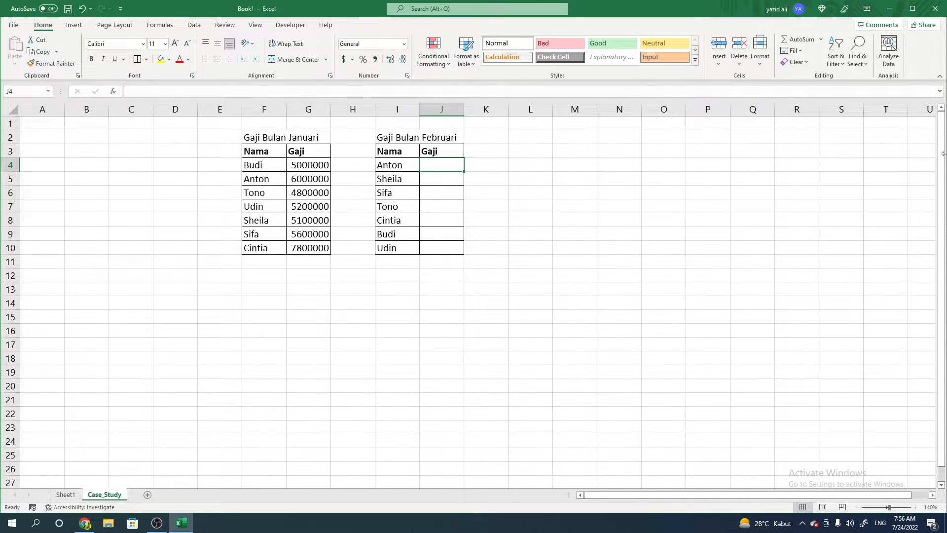
left_click(940, 91)
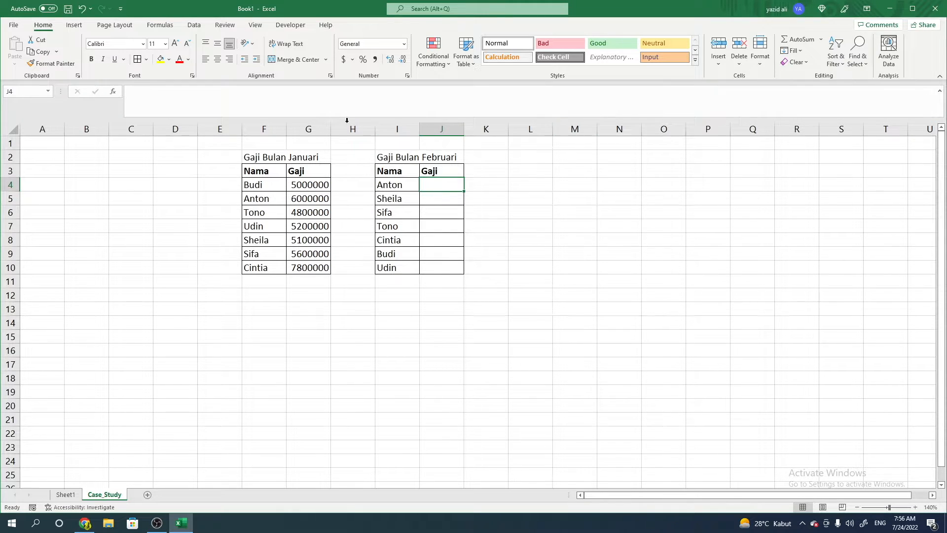
left_click(299, 98)
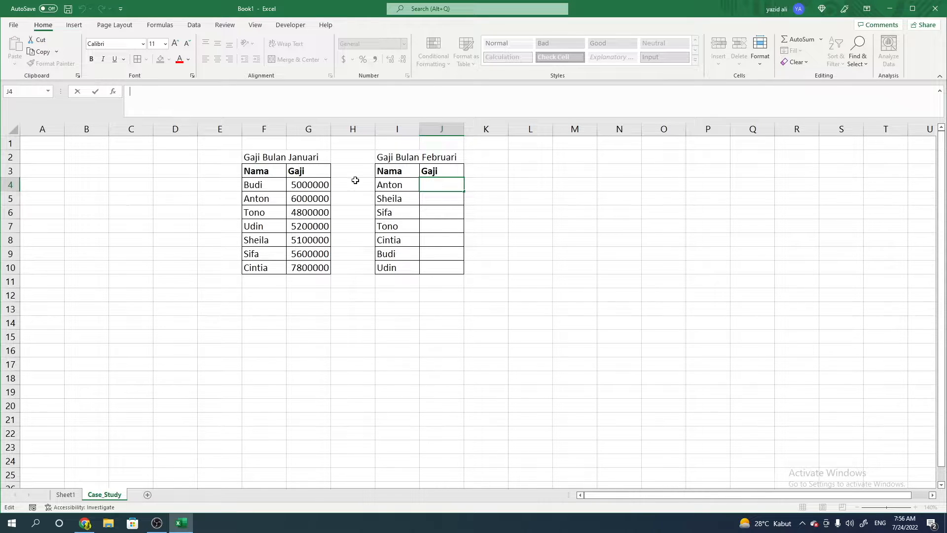
type("=")
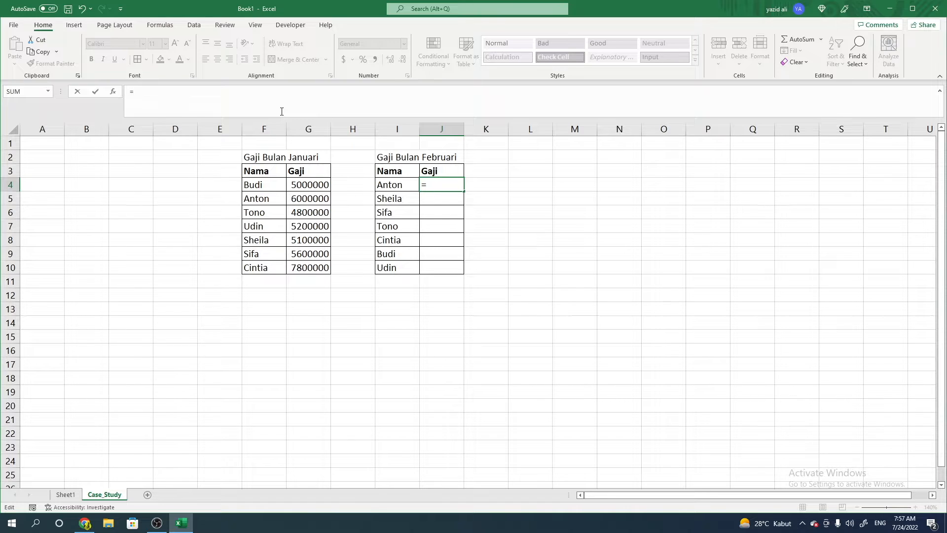
type("V")
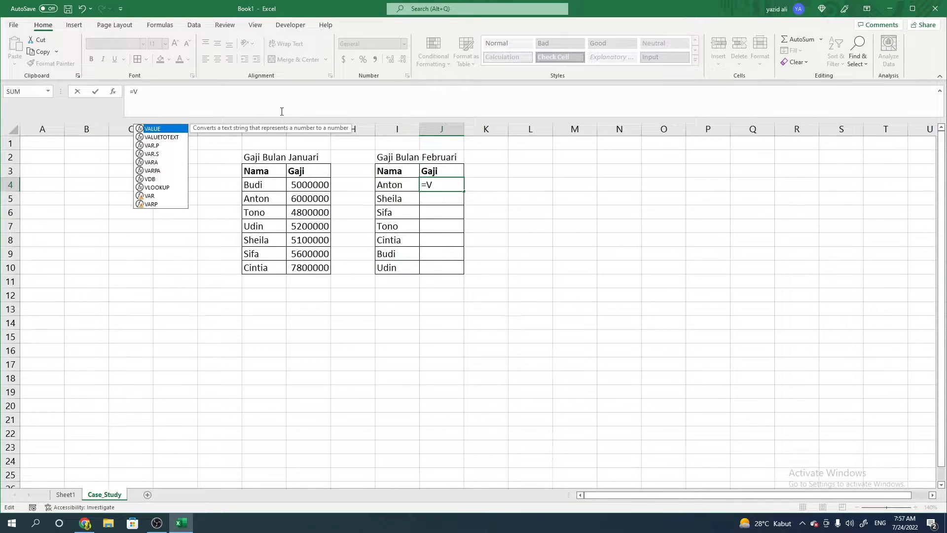
type("L")
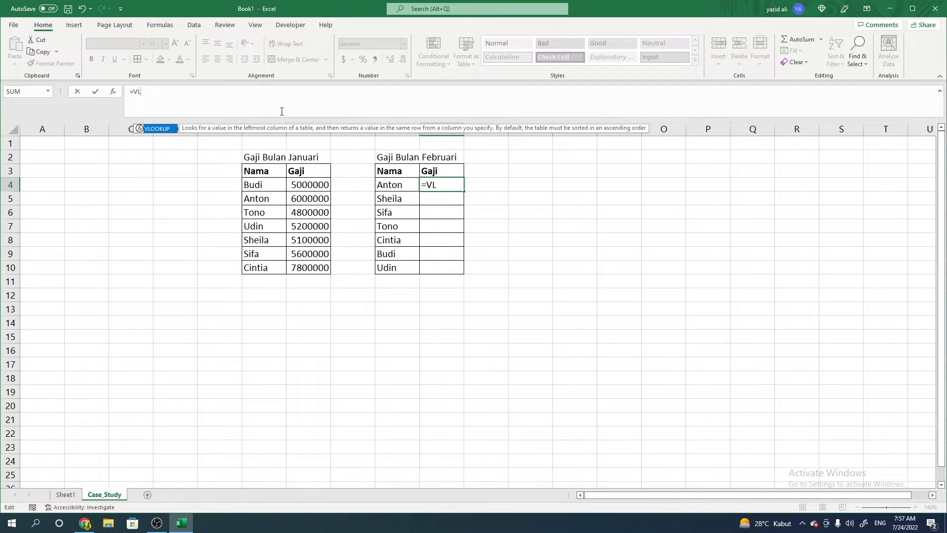
key("Tab")
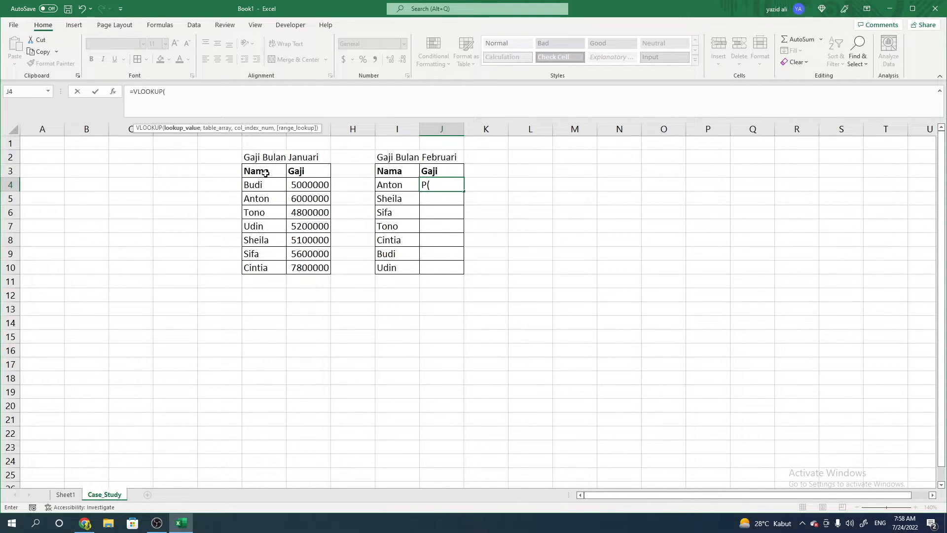
left_click(397, 184)
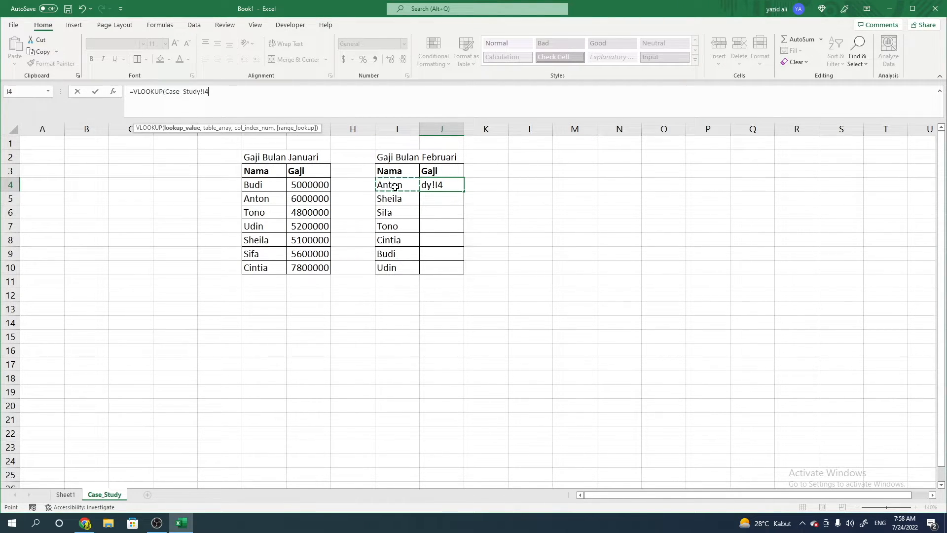
left_click(400, 182)
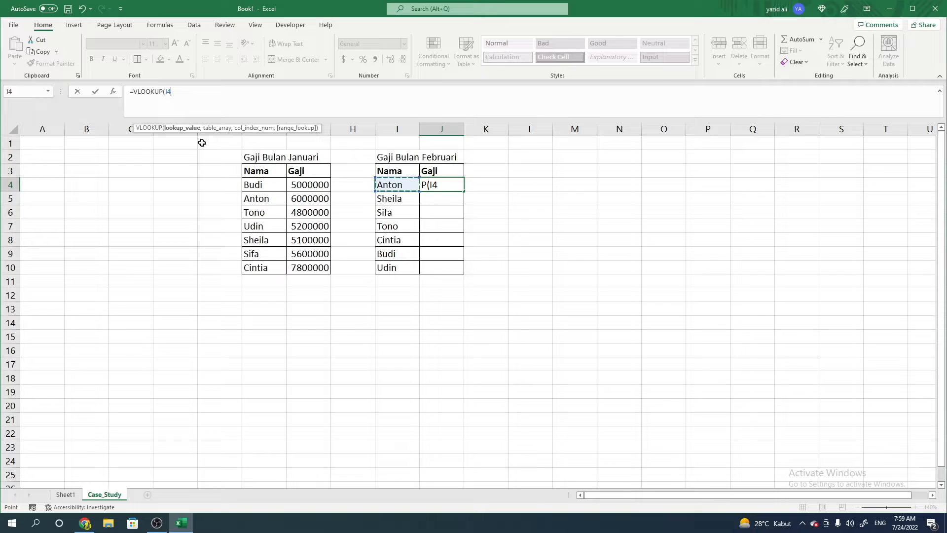
- Set the lookup's table array to F4:G17 and its column index number to 2
type(",")
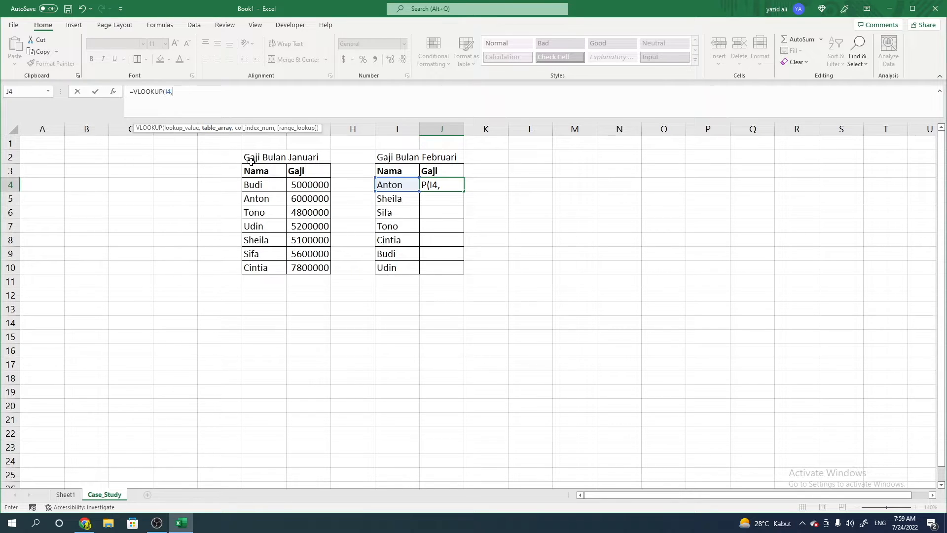
left_click_drag(265, 182, 311, 274)
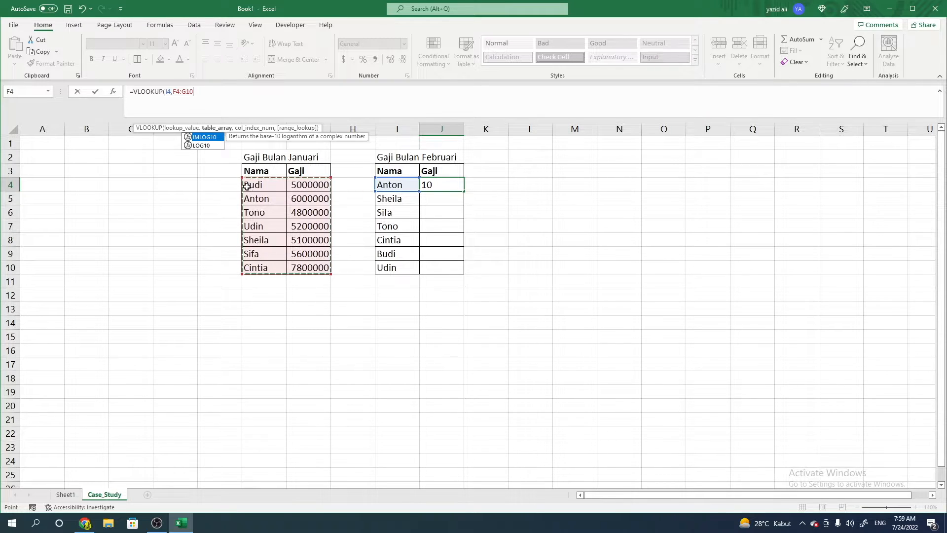
left_click_drag(248, 186, 307, 367)
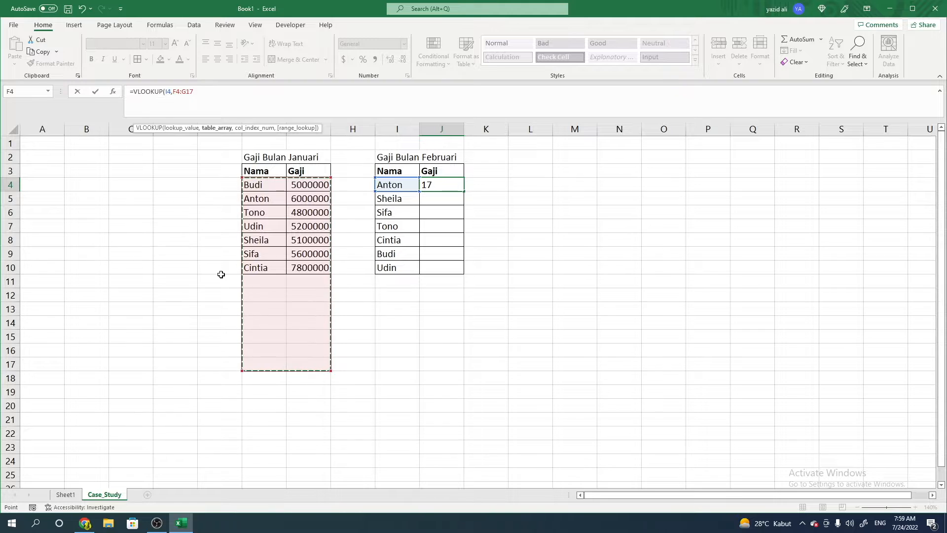
type(",")
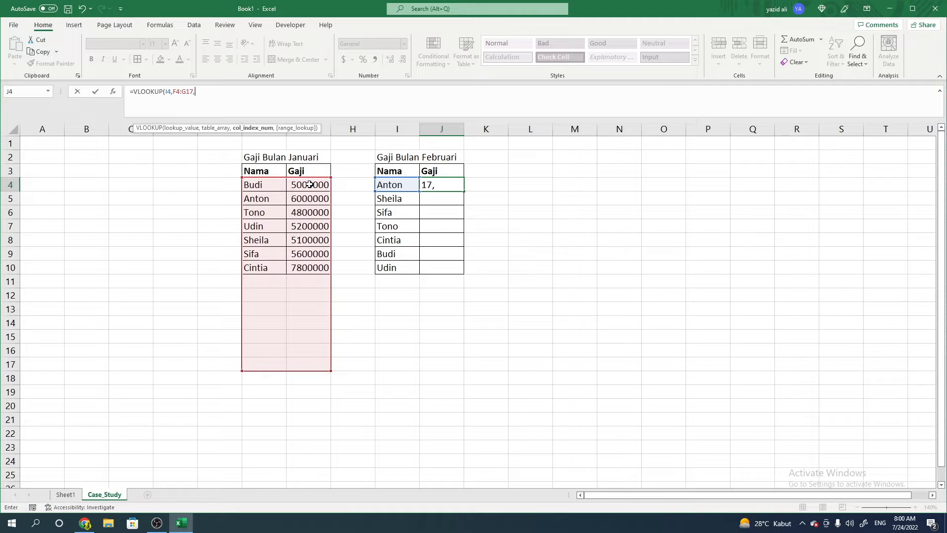
type("2,")
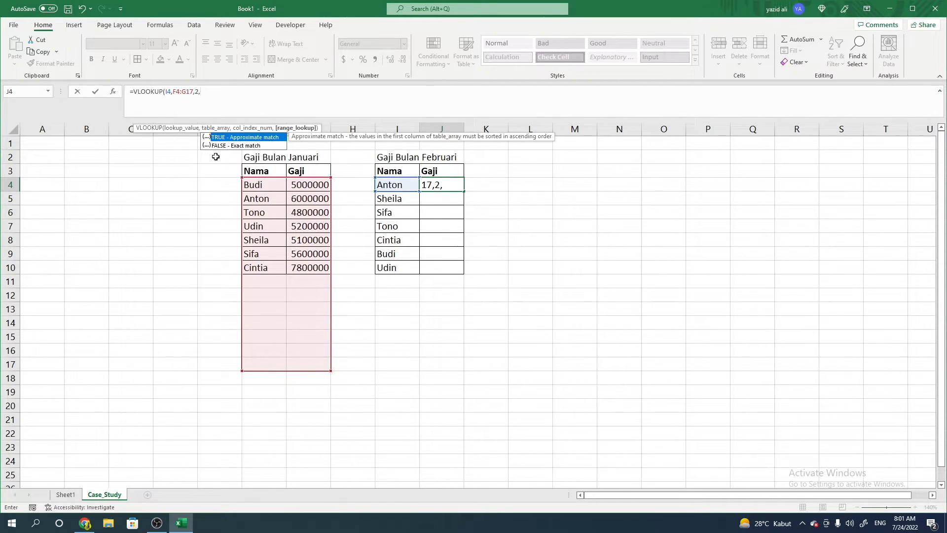
- Complete the J4 formula with FALSE for an exact match, close the parenthesis and enter it
type("FALSE)")
key("BackSpace")
key("BackSpace")
key("BackSpace")
key("BackSpace")
key("BackSpace")
key("BackSpace")
type("TRUE)")
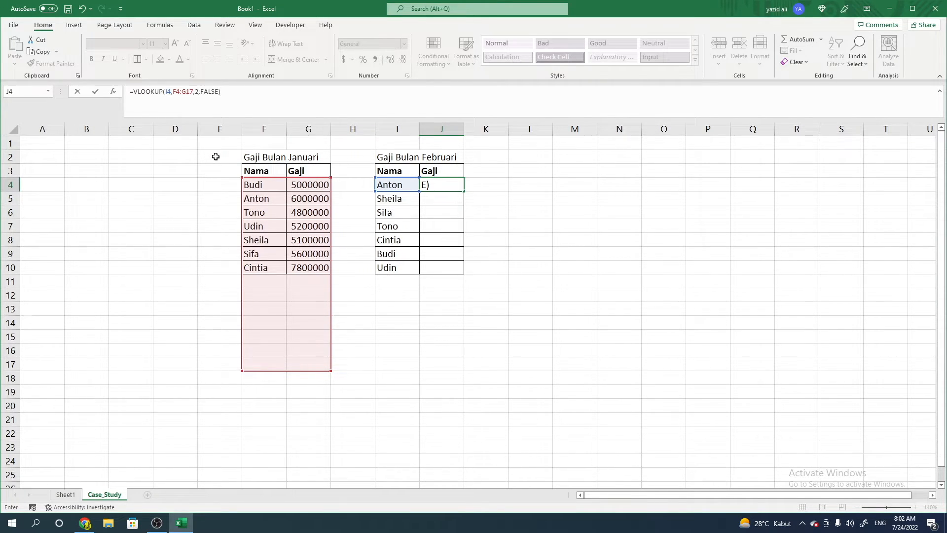
key("Return")
key("Return")
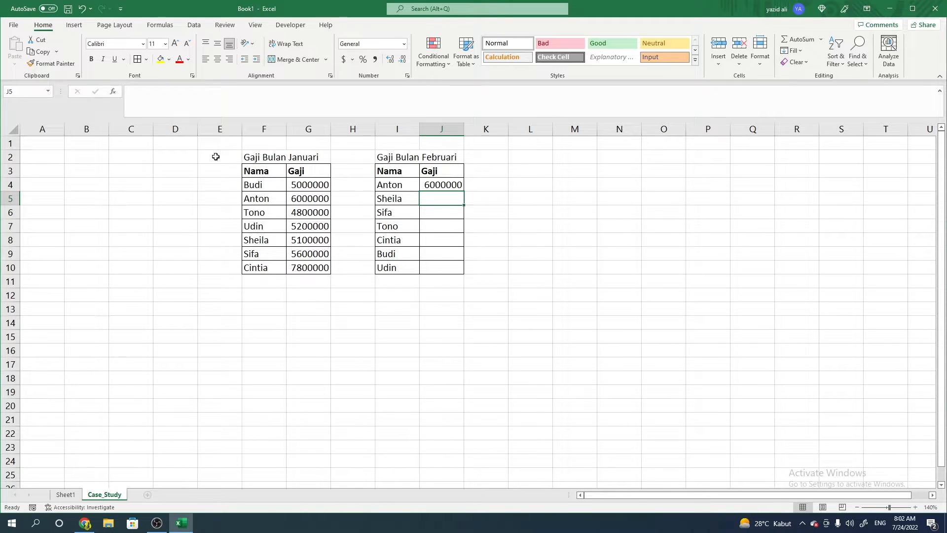
- Recheck the VLOOKUP formula in J4 and fill it down through J10
left_click(447, 187)
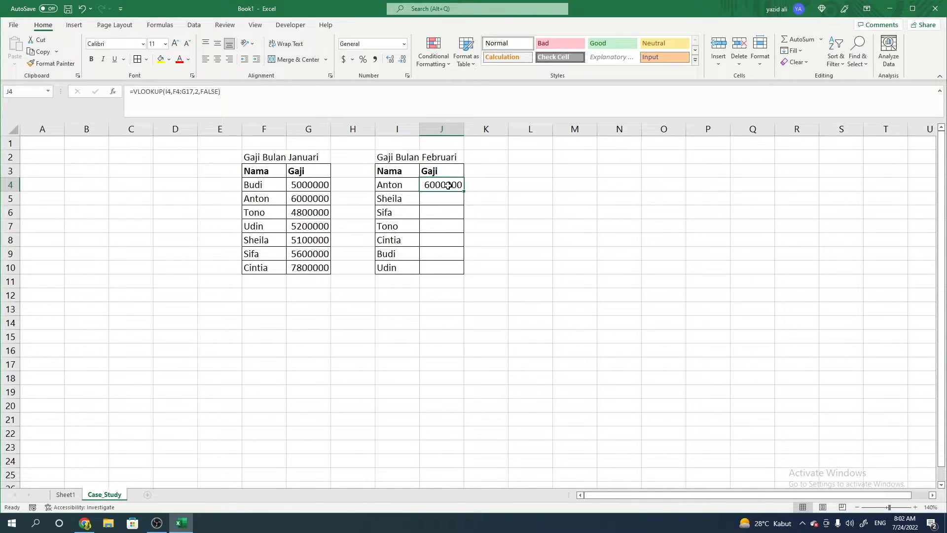
left_click(228, 94)
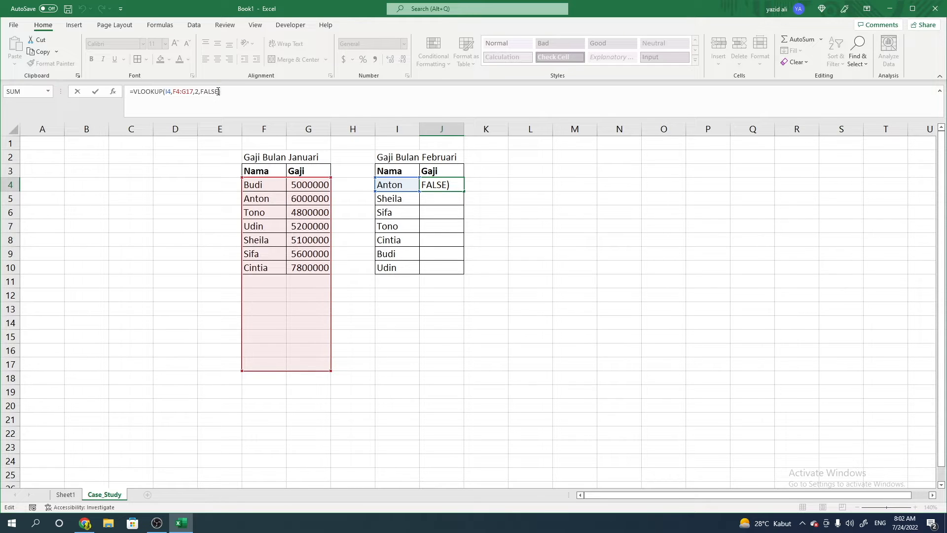
key("Return")
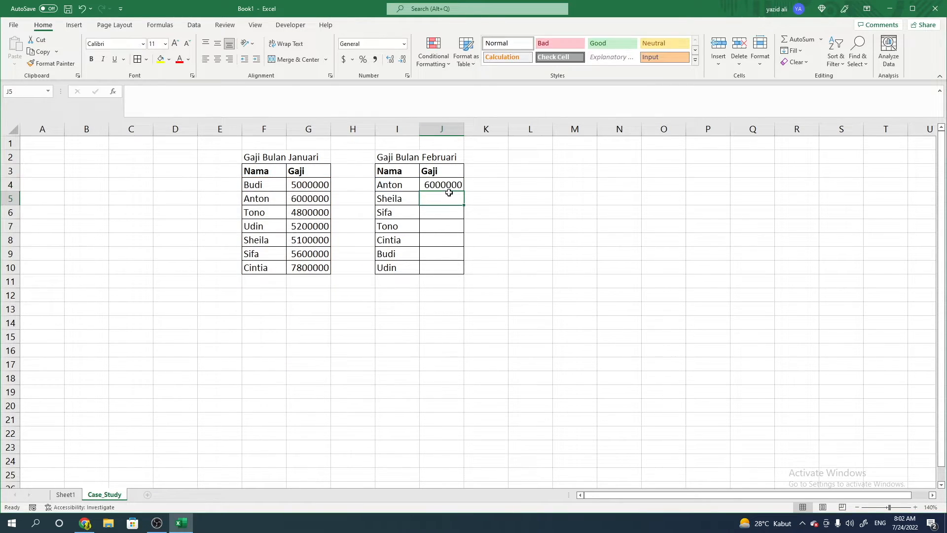
left_click(447, 186)
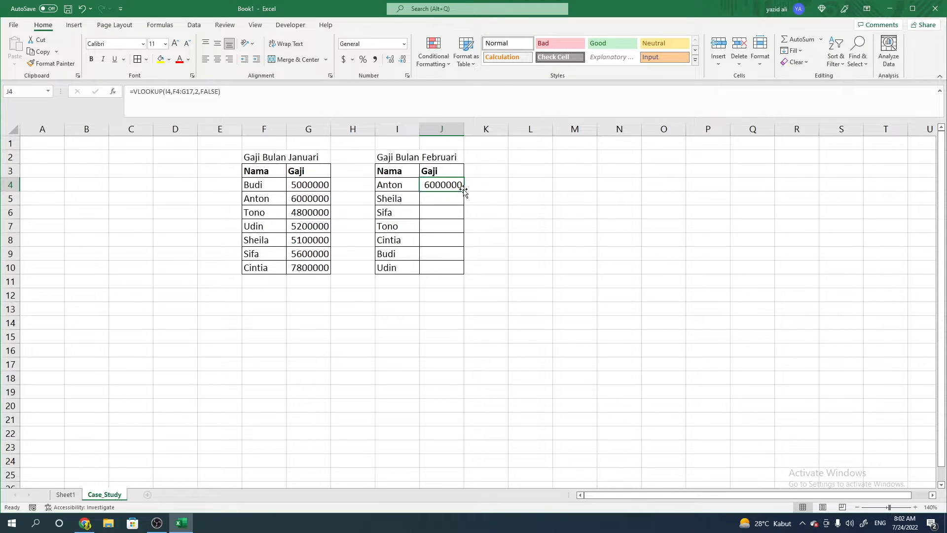
left_click_drag(464, 192, 467, 272)
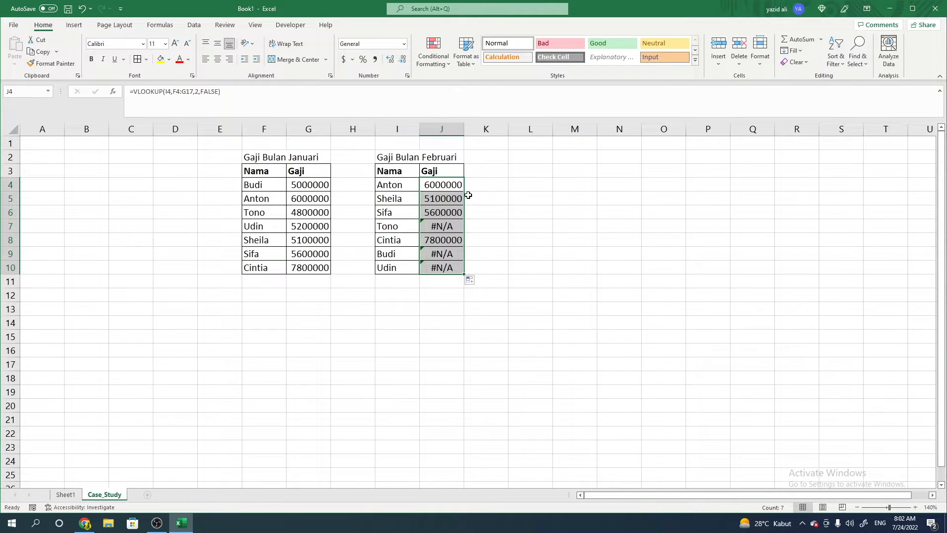
- Check the filled Gaji results in J4:J7 against their names in the Gaji Bulan Februari table
left_click(441, 187)
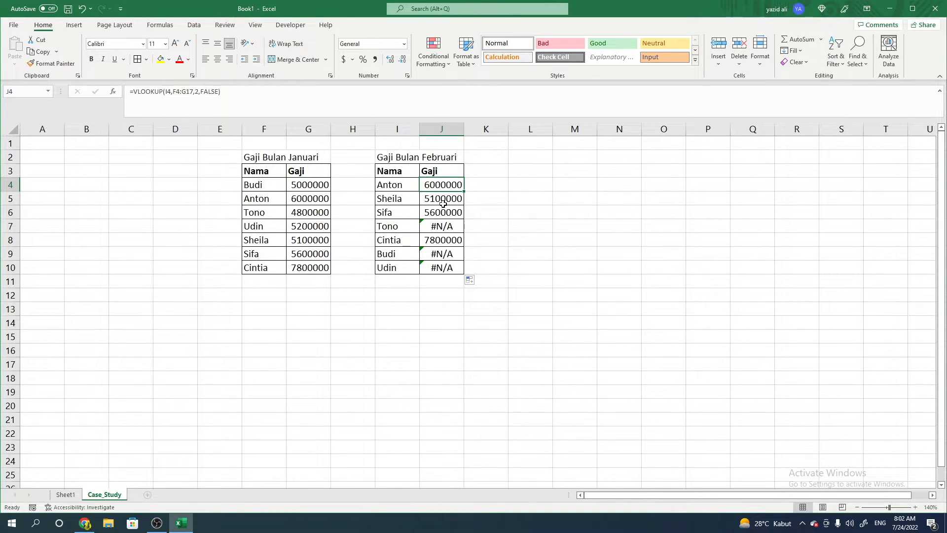
left_click(443, 203)
left_click(443, 213)
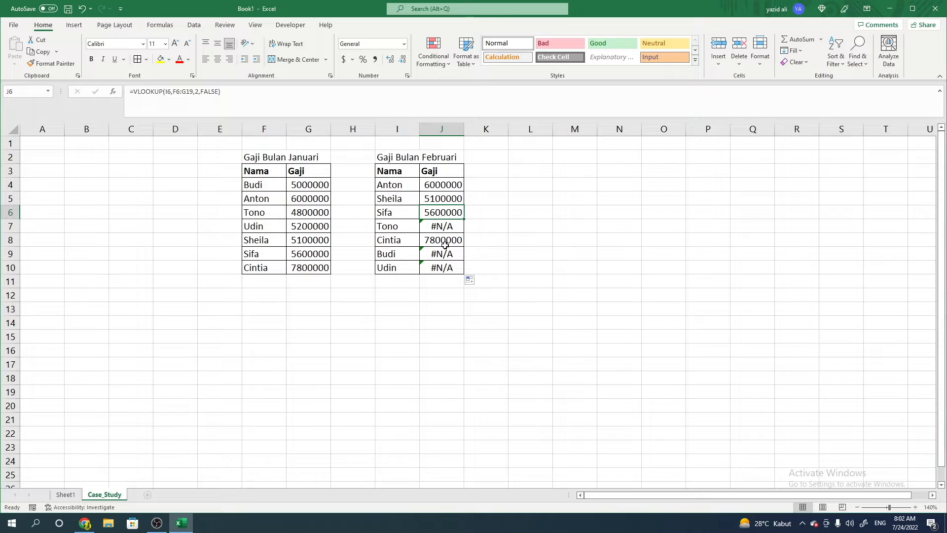
left_click(400, 188)
left_click(401, 208)
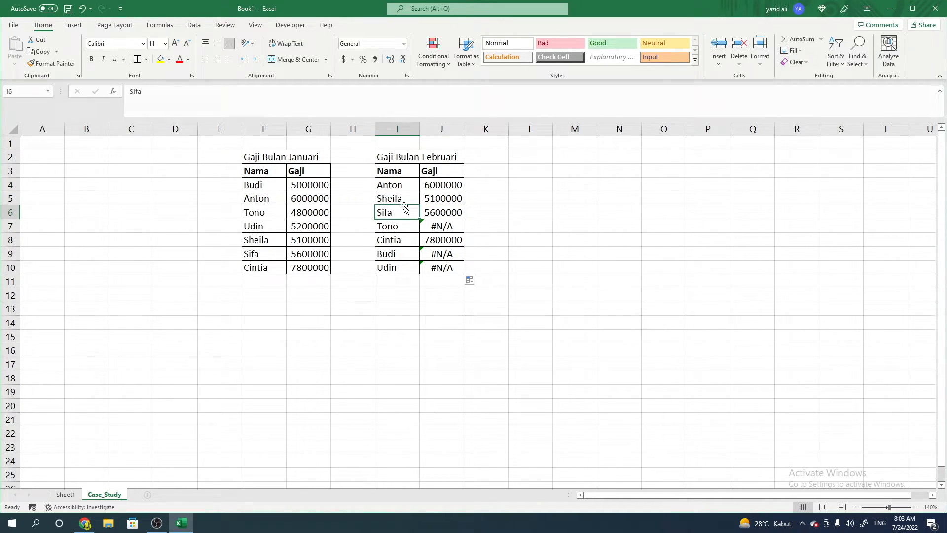
left_click(441, 228)
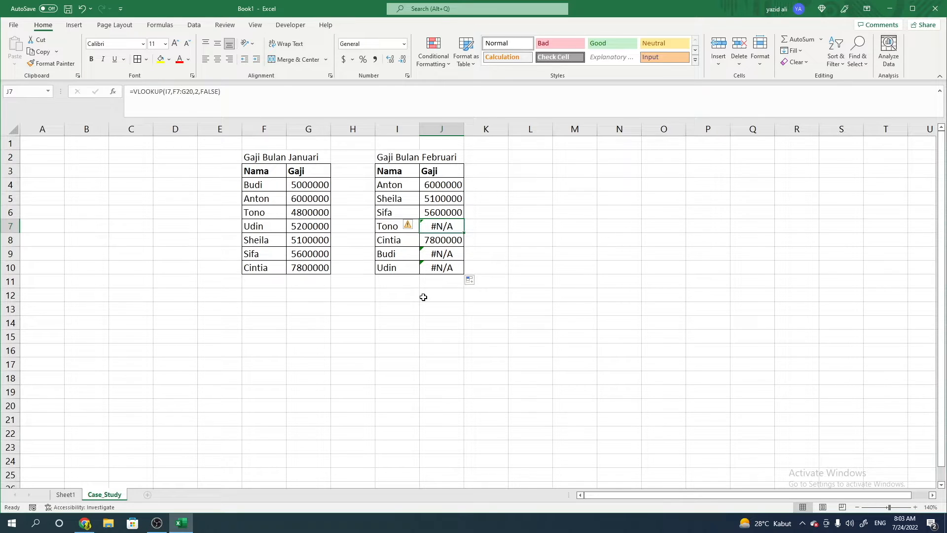
- Compare the table array ranges that the VLOOKUP formulas in J4, J5, J6 and J7 refer to
left_click(443, 184)
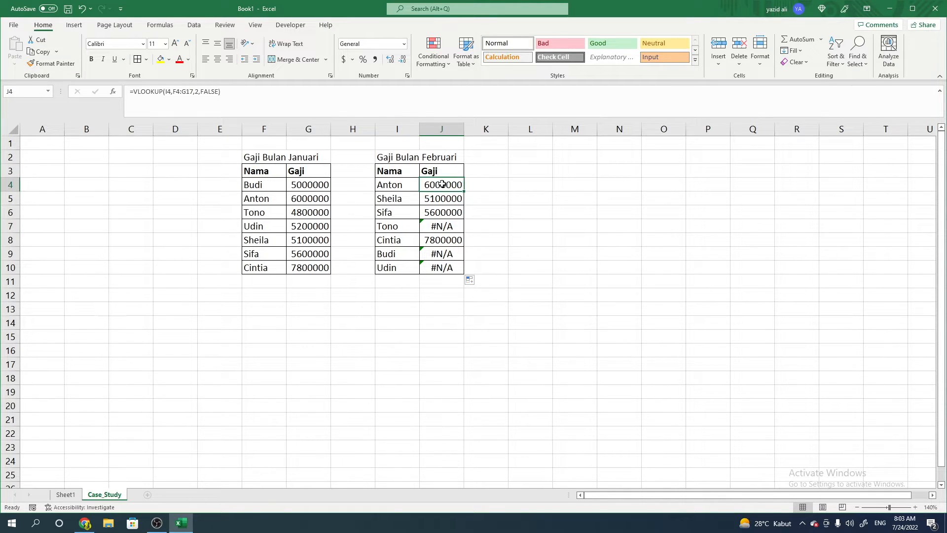
key("F2")
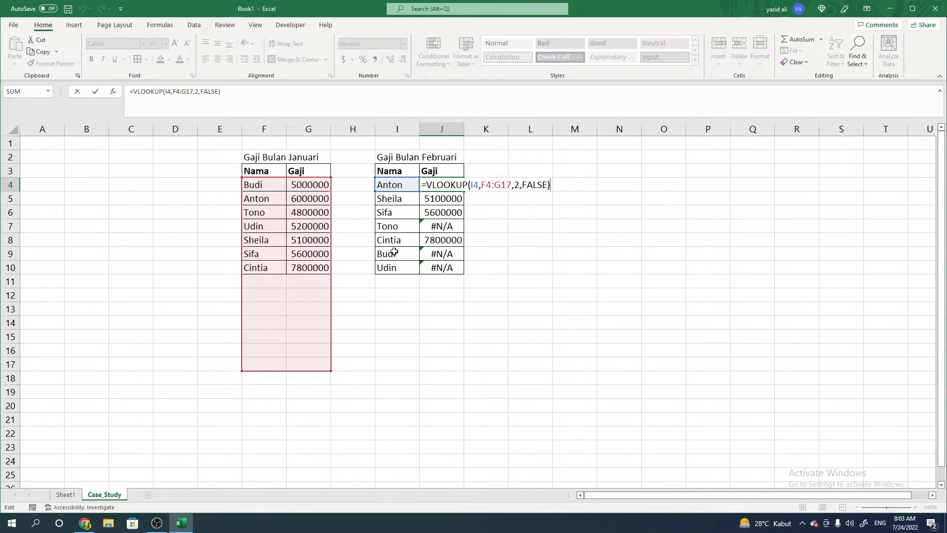
key("Escape")
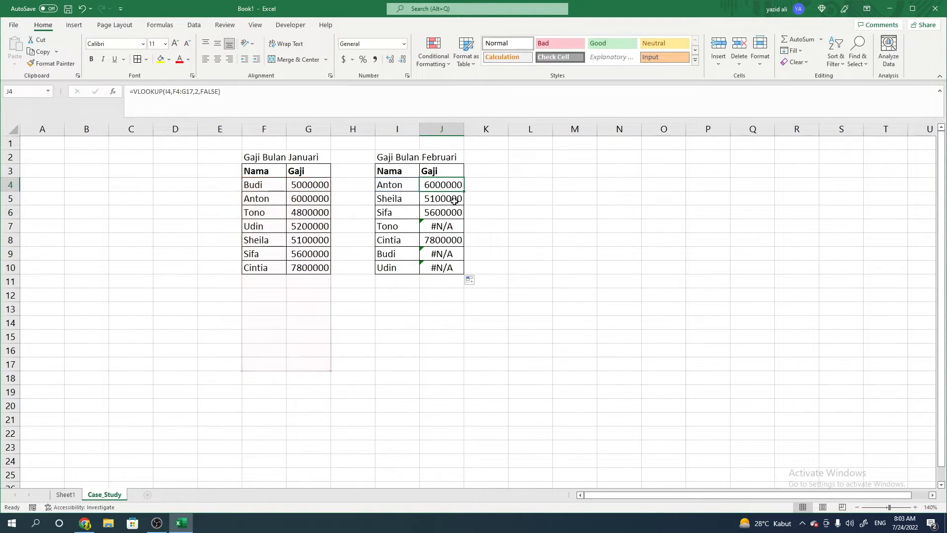
left_click(444, 201)
key("F2")
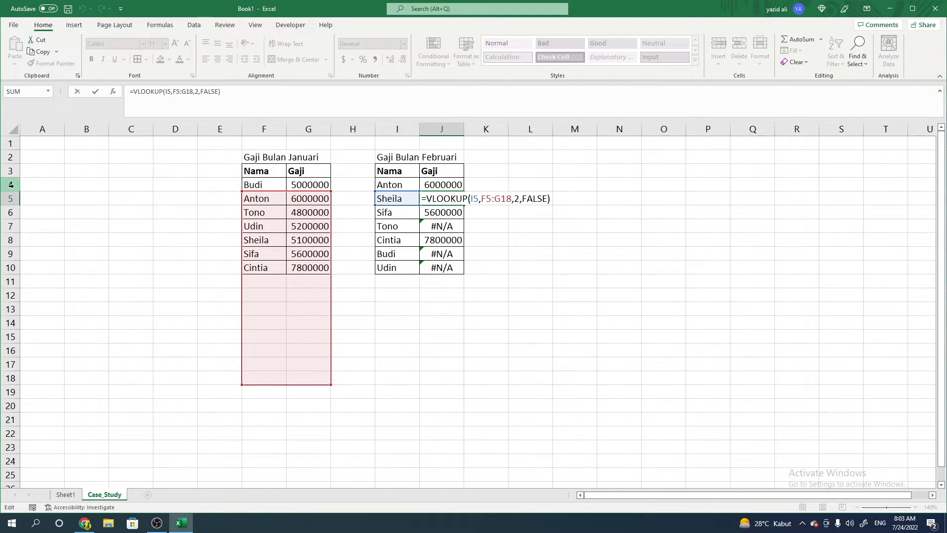
key("Return")
left_click(390, 213)
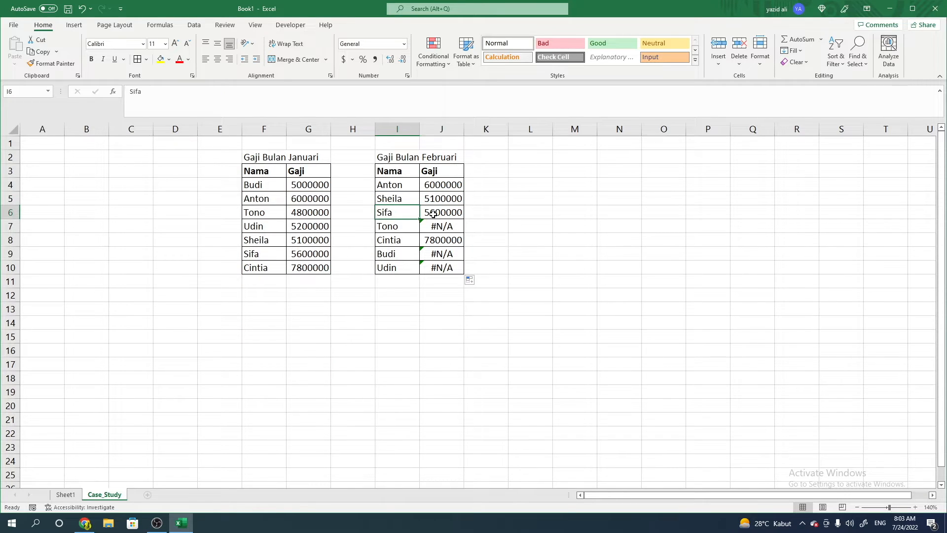
double_click(433, 214)
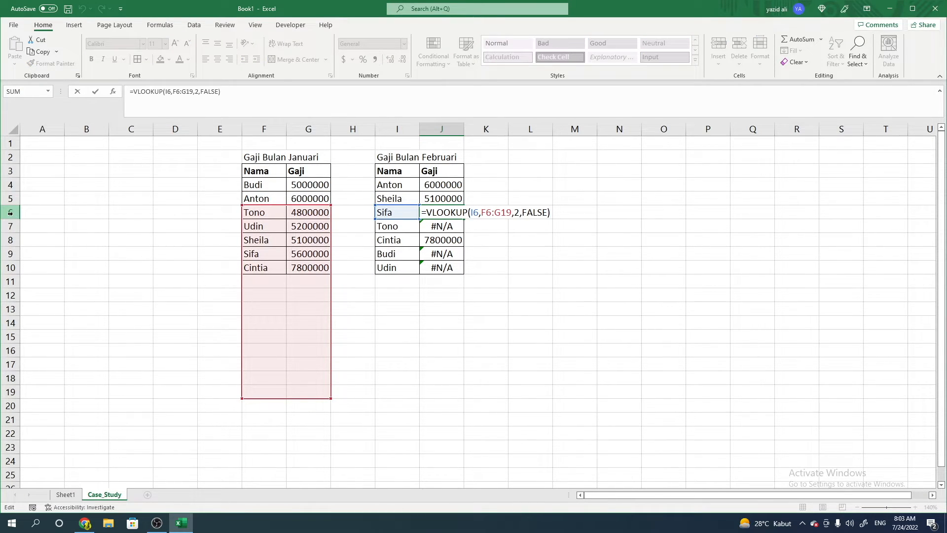
key("Return")
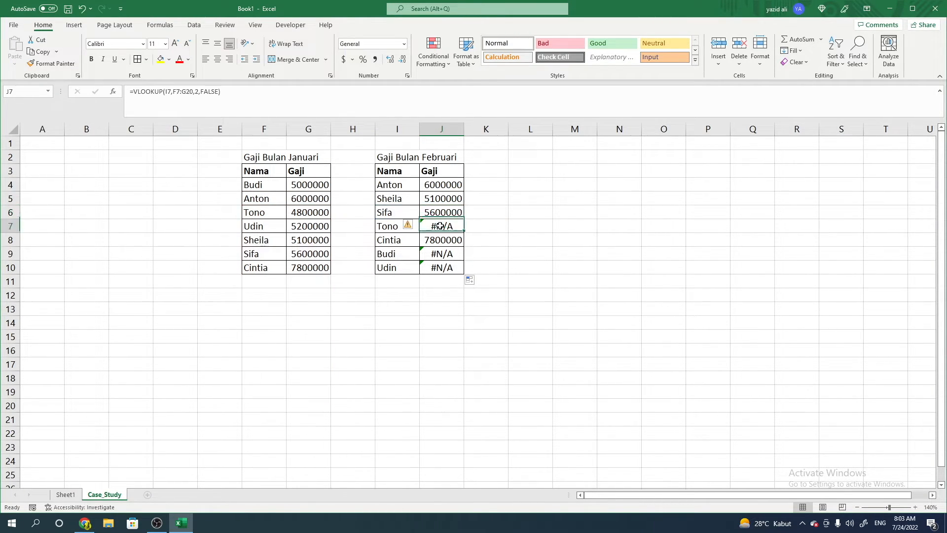
double_click(434, 226)
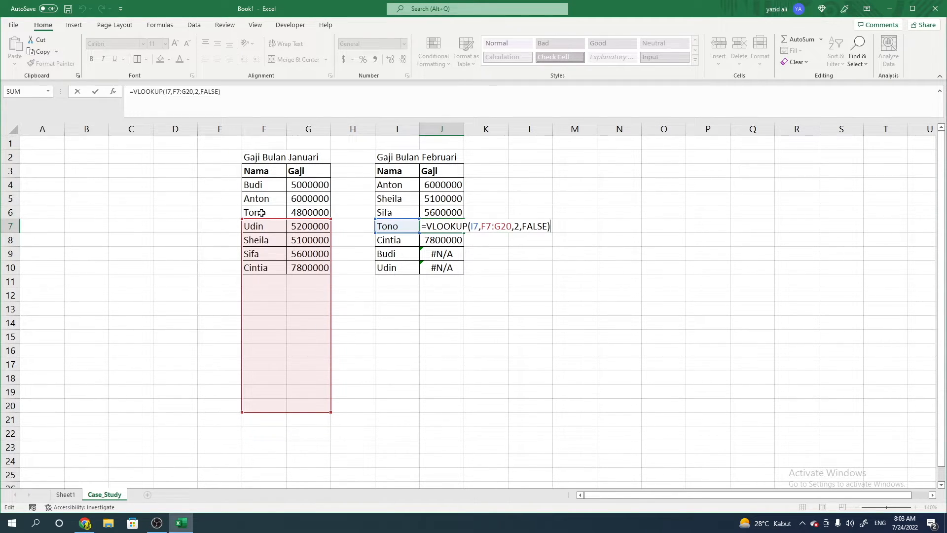
key("ctrl+Return")
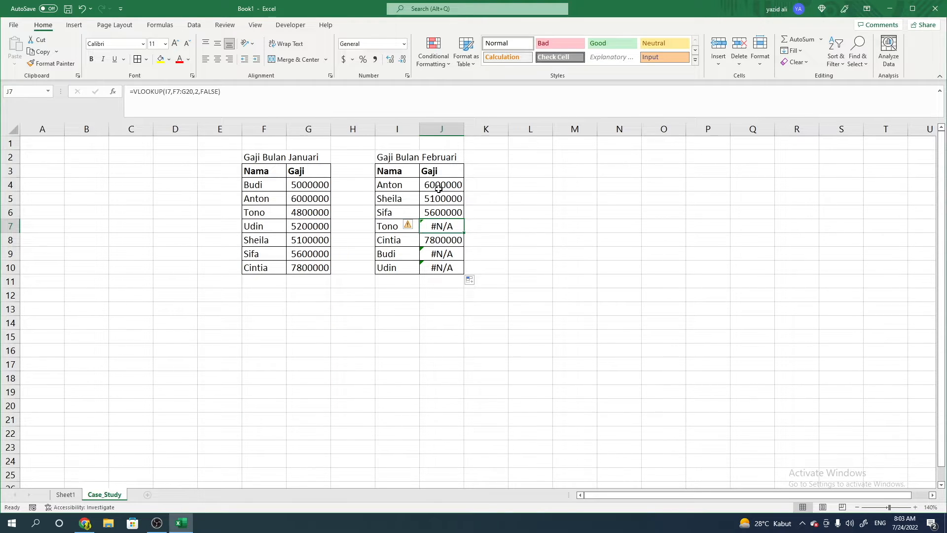
left_click(439, 188)
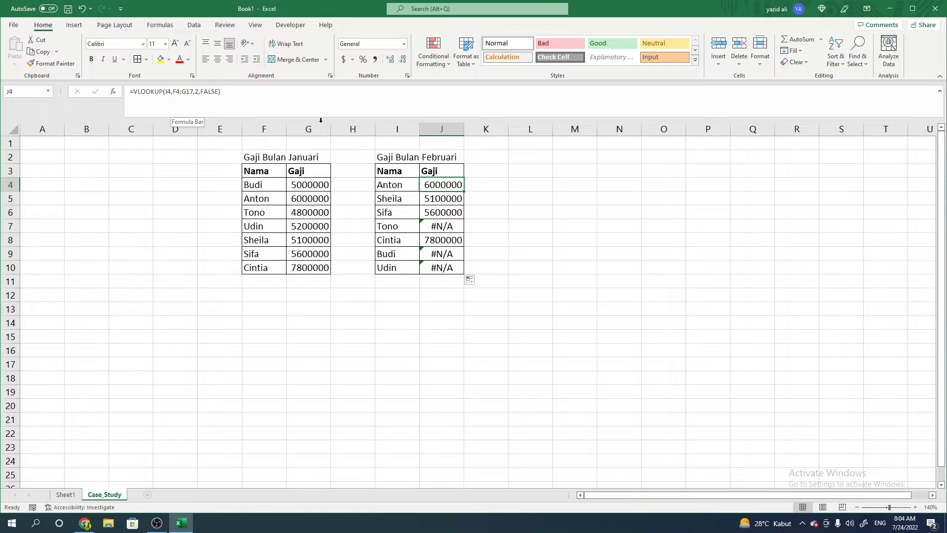
left_click(545, 181)
type("$")
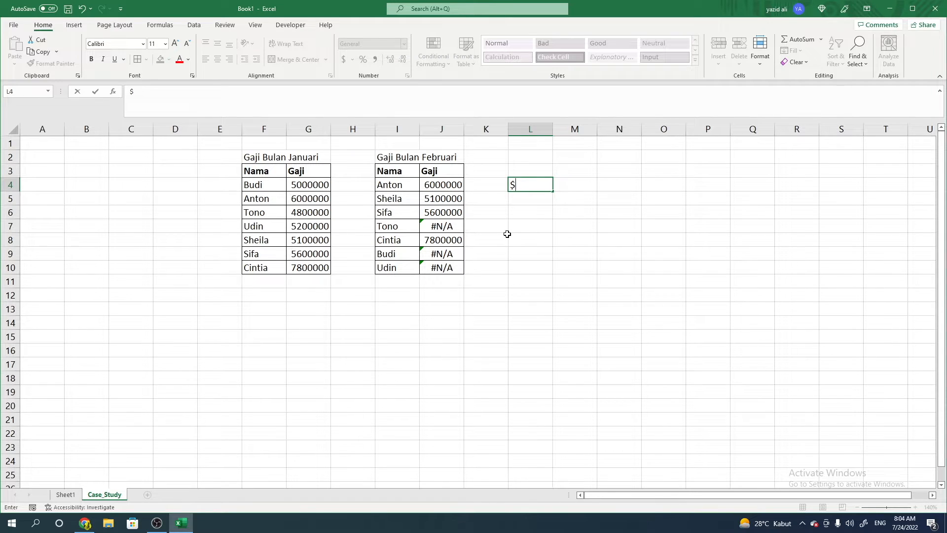
key("BackSpace")
left_click(442, 188)
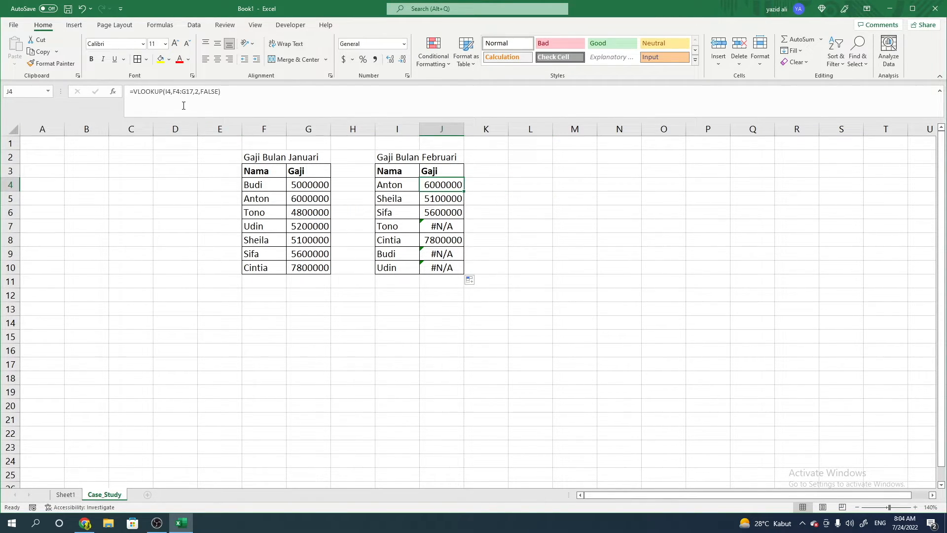
left_click(173, 92)
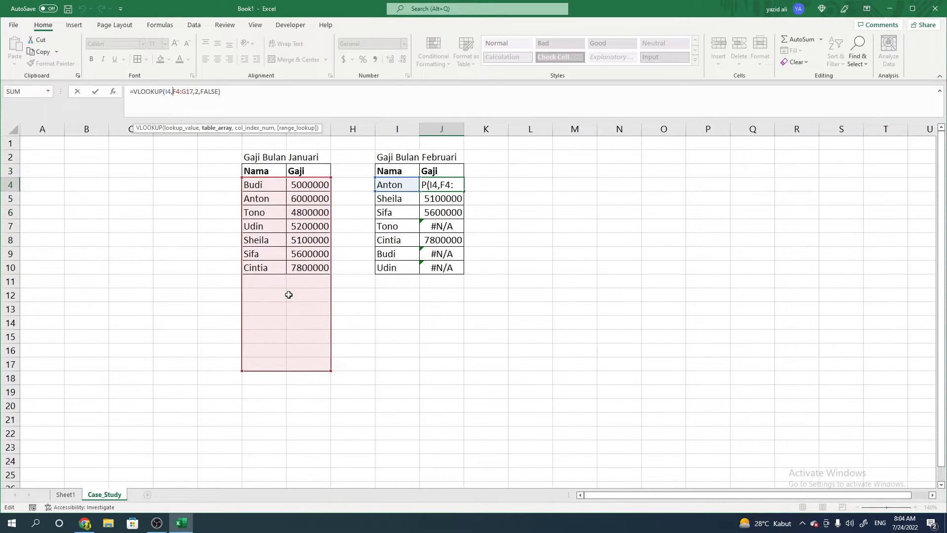
type("$")
key("BackSpace")
key("Return")
key("Return")
key("Return")
key("Return")
key("Return")
key("Return")
key("Return")
key("Return")
key("Return")
key("Return")
key("Return")
key("Return")
key("Return")
key("Return")
key("Return")
key("Return")
key("Return")
key("Return")
key("Return")
key("Return")
type("4")
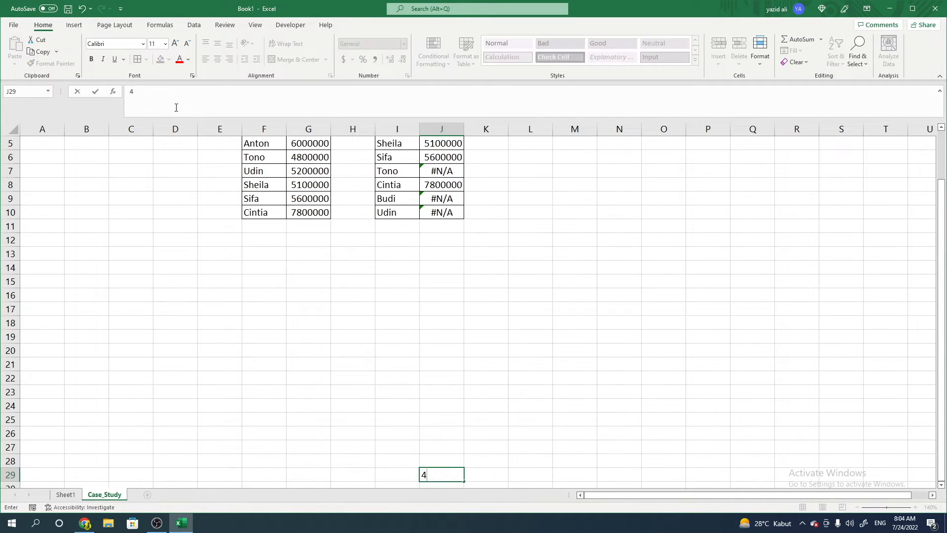
key("Escape")
scroll(416, 365, "up", 2)
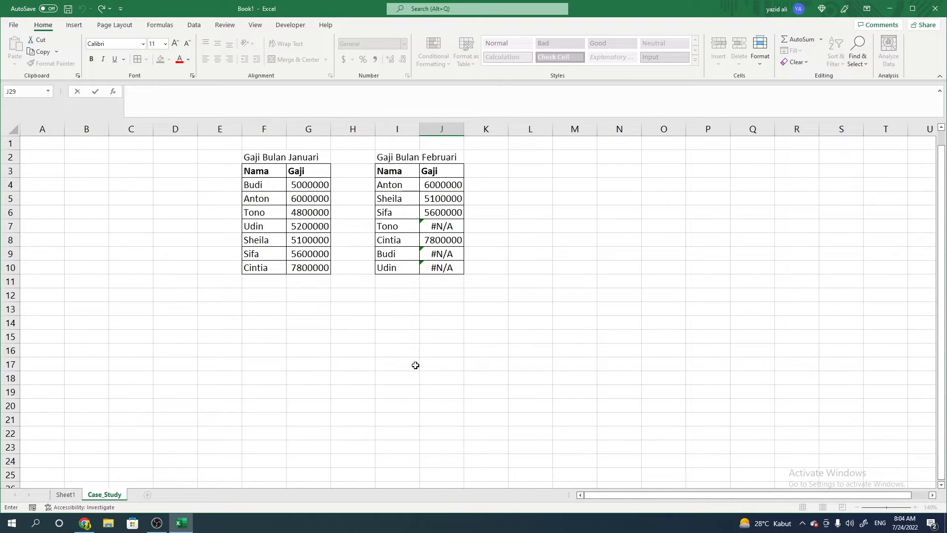
- Lock the rows of the table array in the J4 VLOOKUP formula as F$4:G$17 and enter it
left_click(436, 192)
left_click(172, 93)
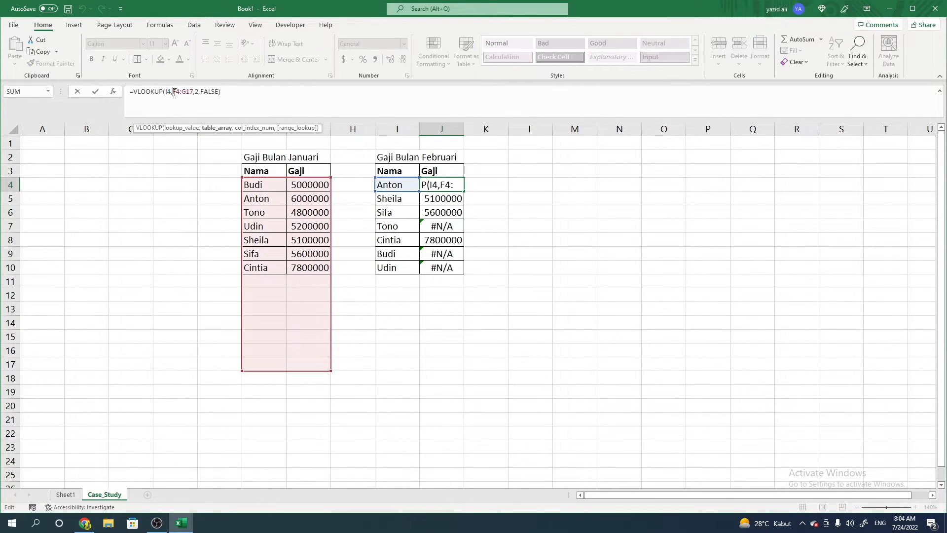
key("Right")
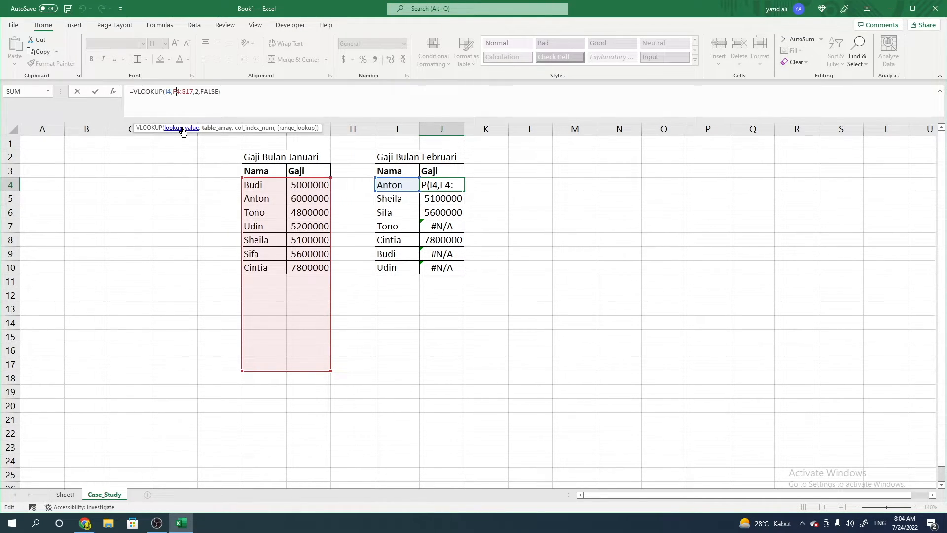
type("$")
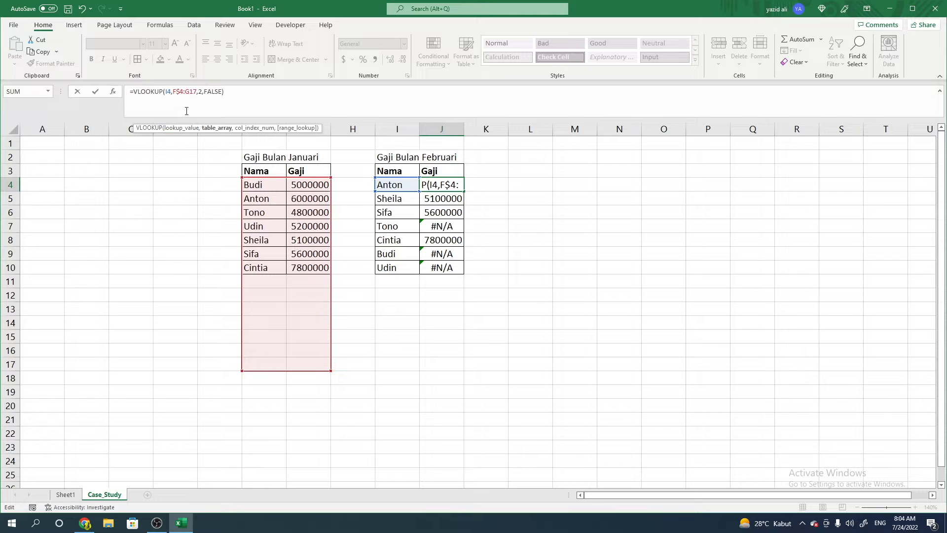
left_click(189, 92)
type("$")
key("Return")
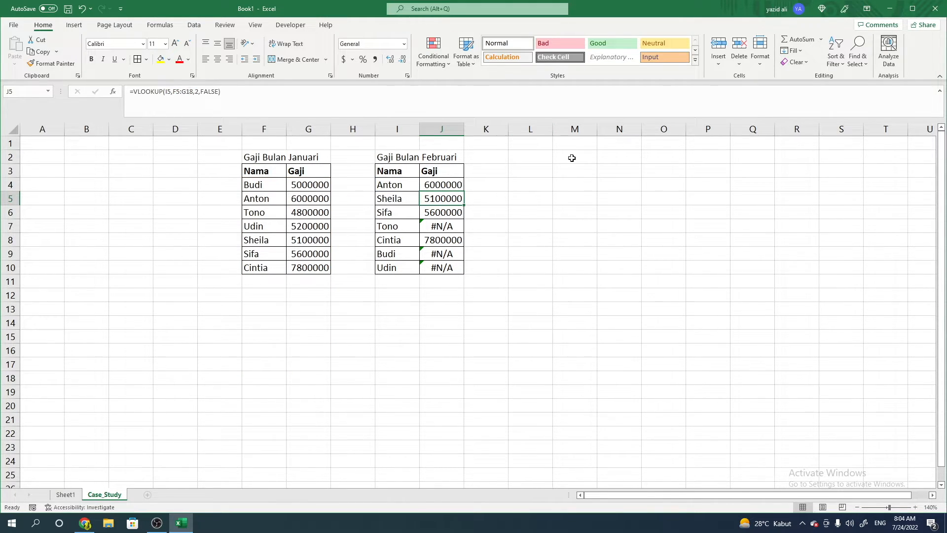
- Fill the corrected J4 formula down through J10 and reselect J4 to inspect it
left_click(454, 185)
left_click_drag(464, 191, 463, 268)
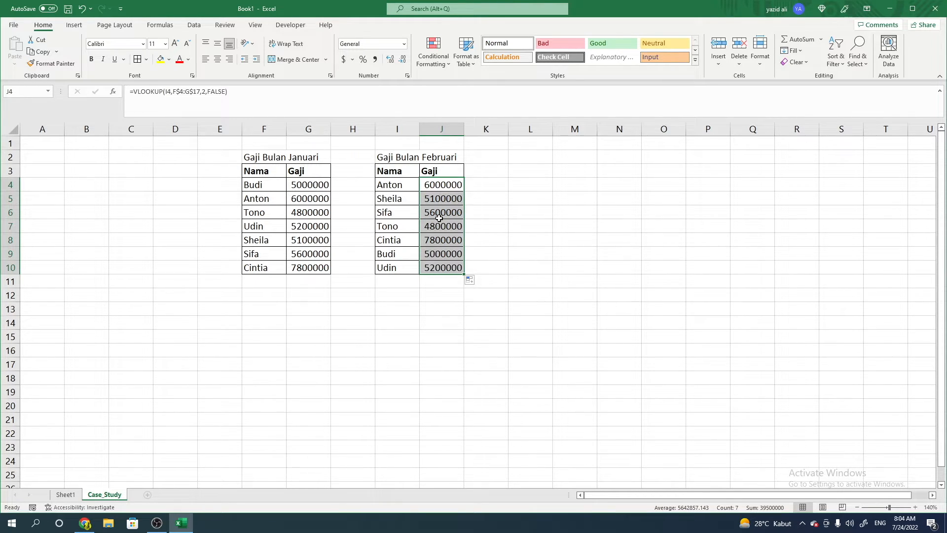
left_click(475, 218)
left_click(444, 186)
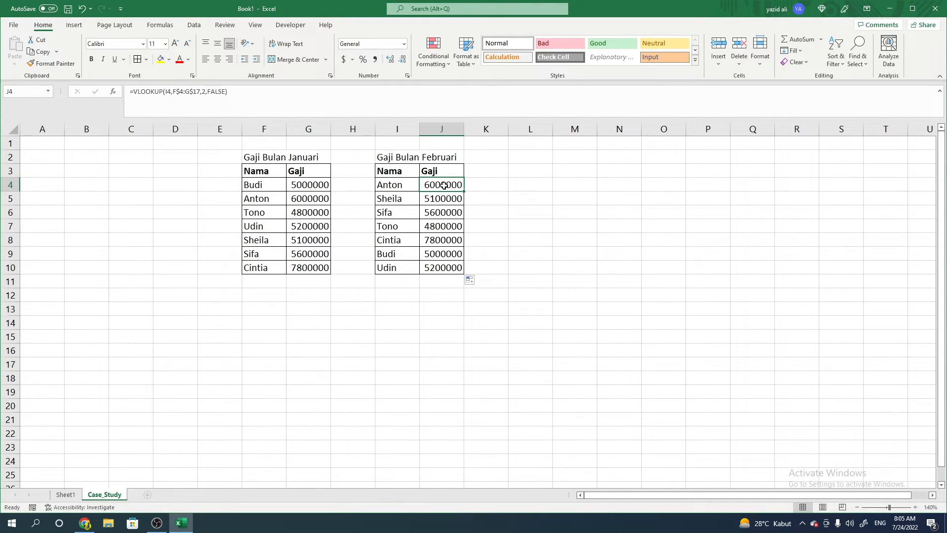
- Check the Gaji results in J4:J10 against the names and the Gaji Bulan Januari table
left_click(309, 185)
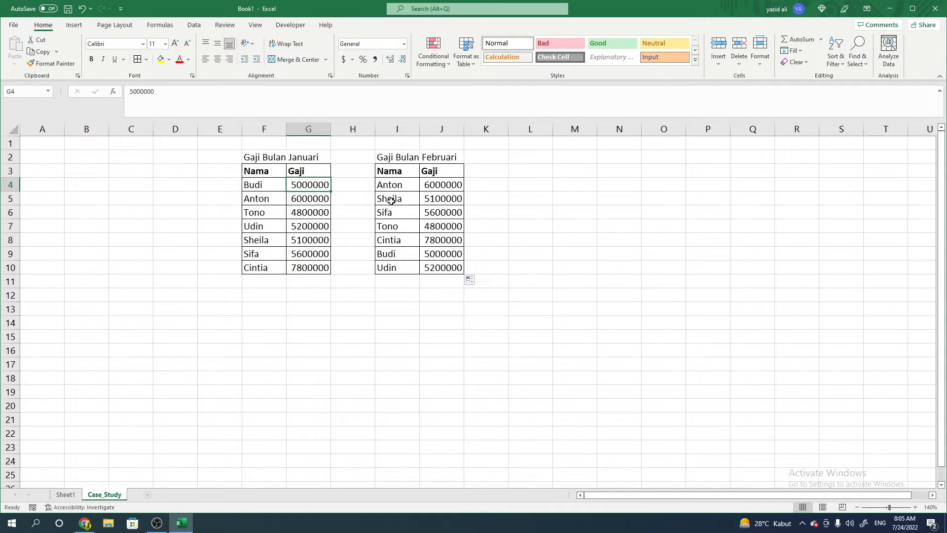
left_click_drag(391, 186, 393, 271)
left_click_drag(441, 190, 447, 266)
left_click(500, 222)
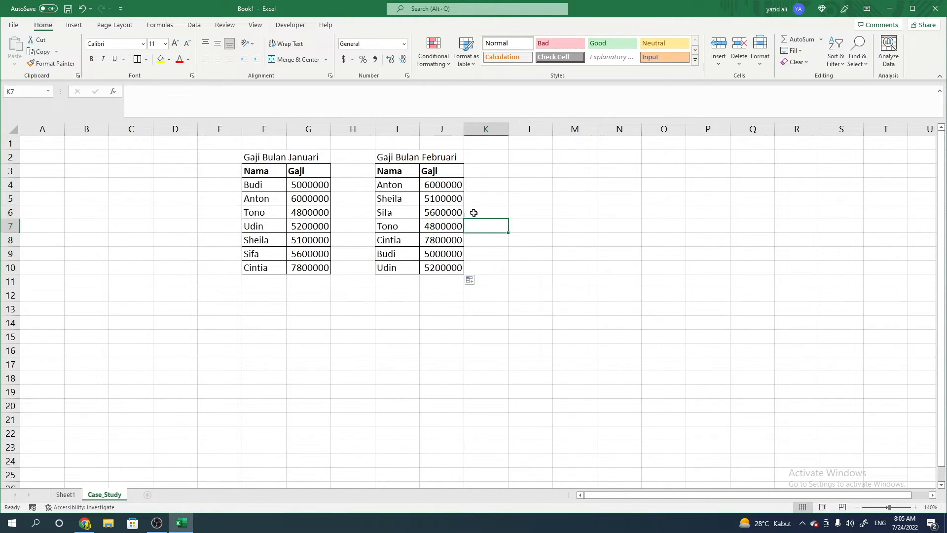
left_click(433, 198)
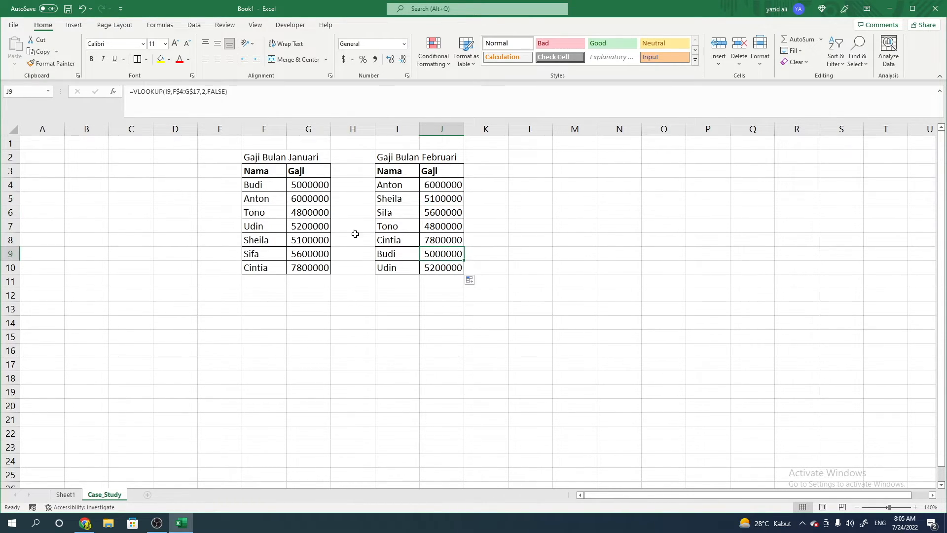
- Set the January salary in G7 to 7300000 and check the linked February result in J10
left_click(298, 225)
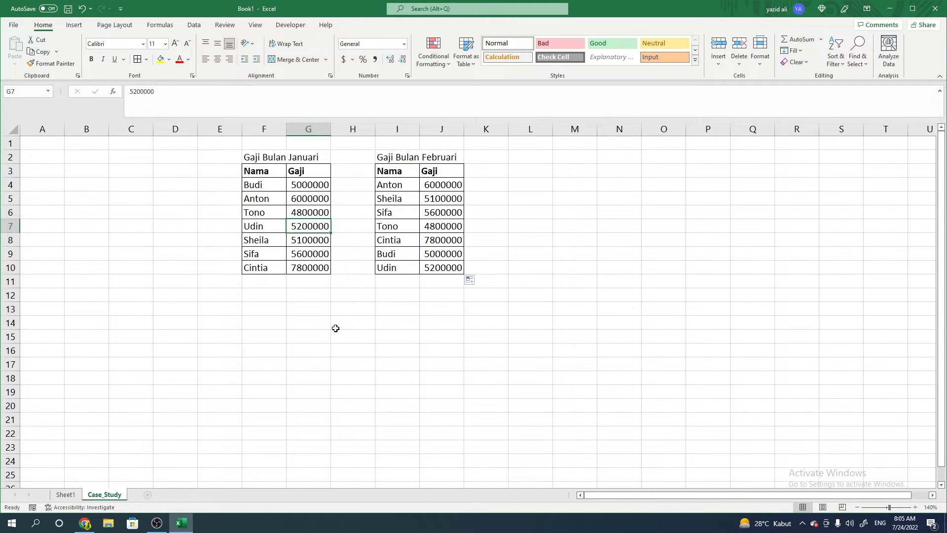
type("73")
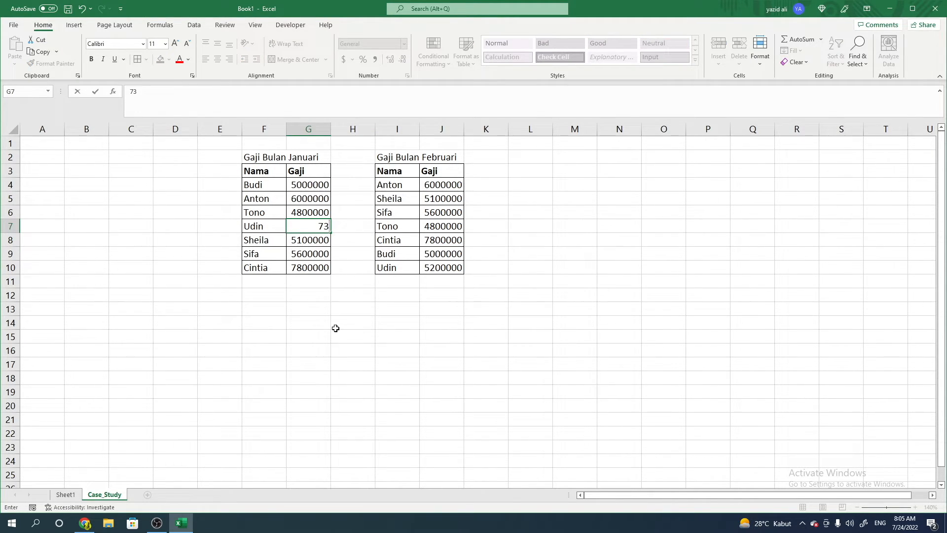
type("00000")
key("Return")
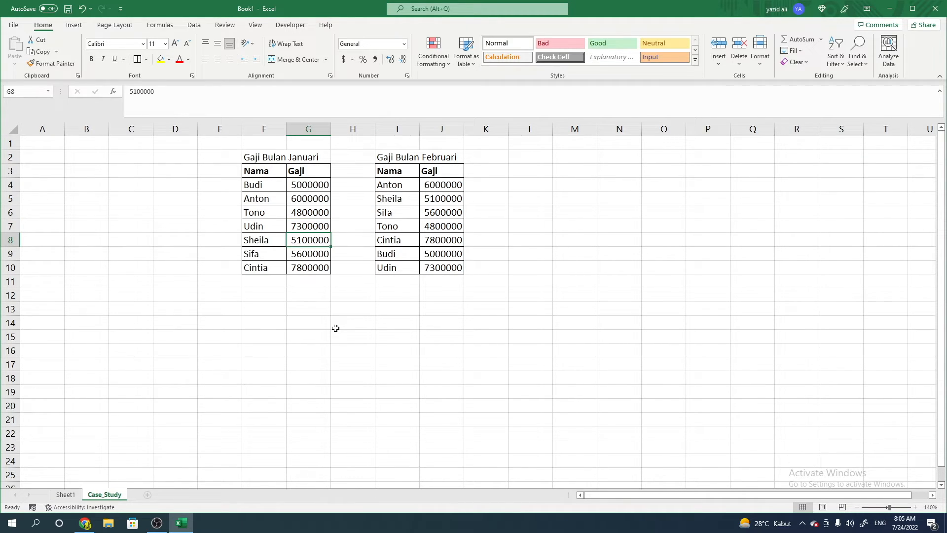
left_click(438, 269)
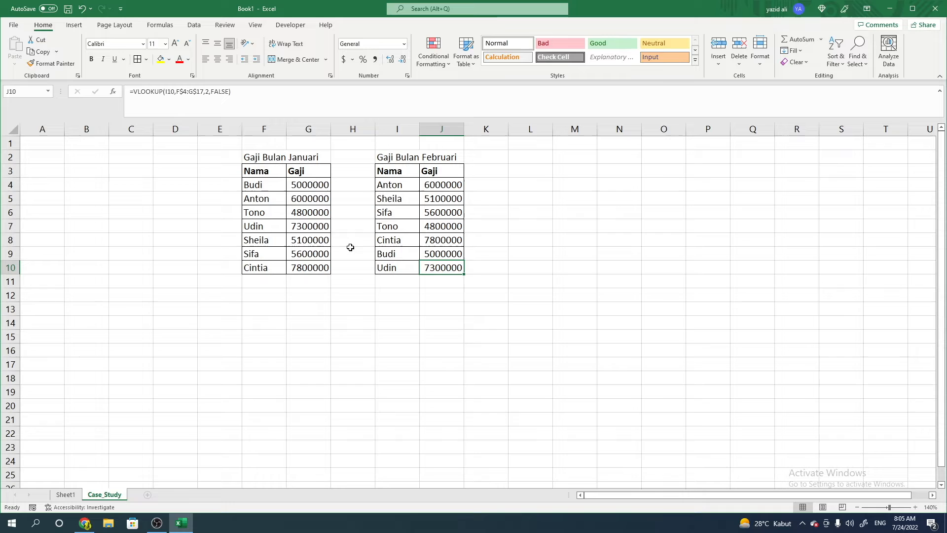
- Compare the January data in F4:G10 with the VLOOKUP formulas in J9 and J10
left_click(307, 227)
left_click_drag(450, 270, 391, 184)
left_click(434, 258)
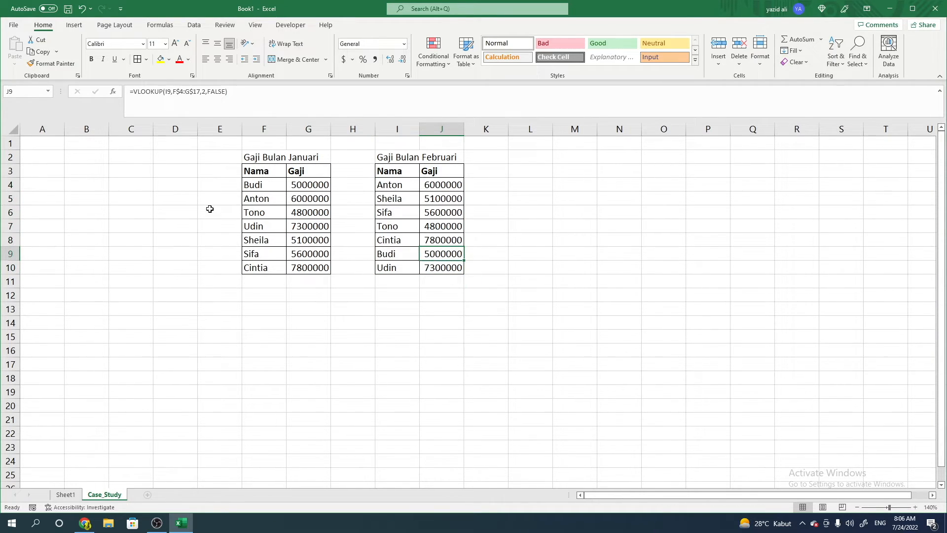
left_click_drag(256, 186, 318, 268)
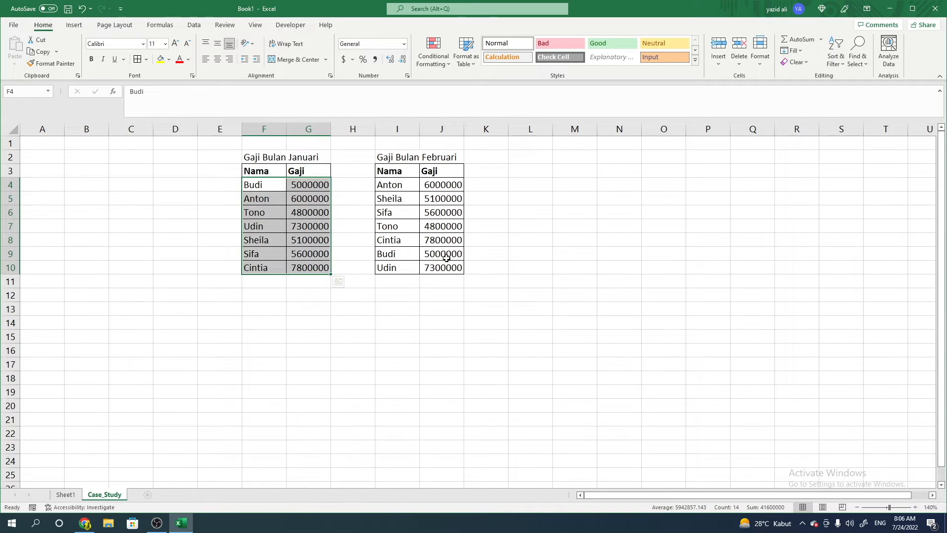
left_click(446, 258)
left_click(448, 266)
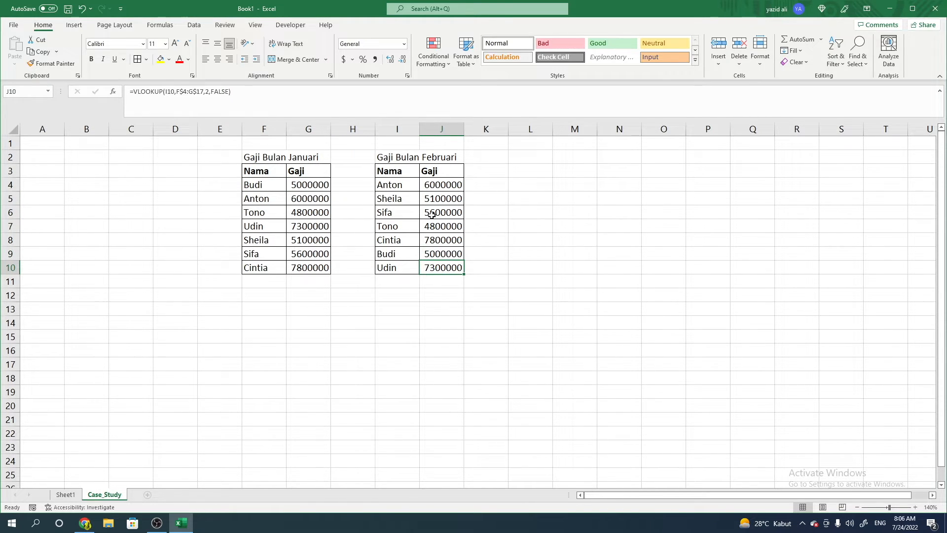
left_click_drag(432, 185, 444, 267)
right_click(444, 261)
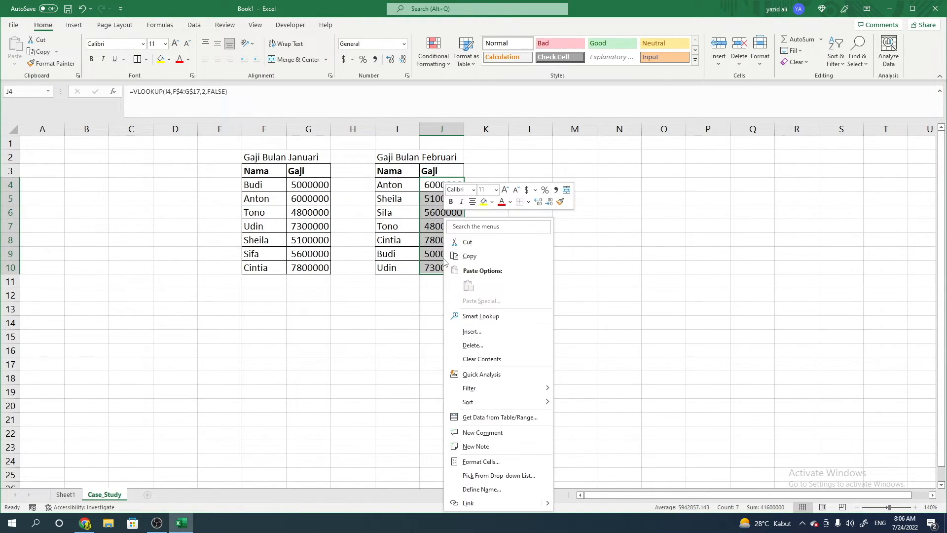
left_click(469, 256)
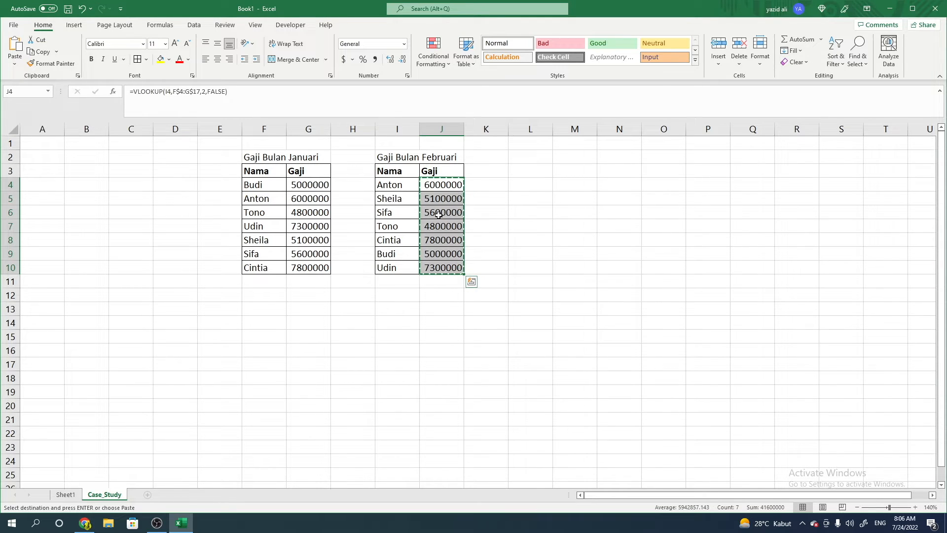
key("Escape")
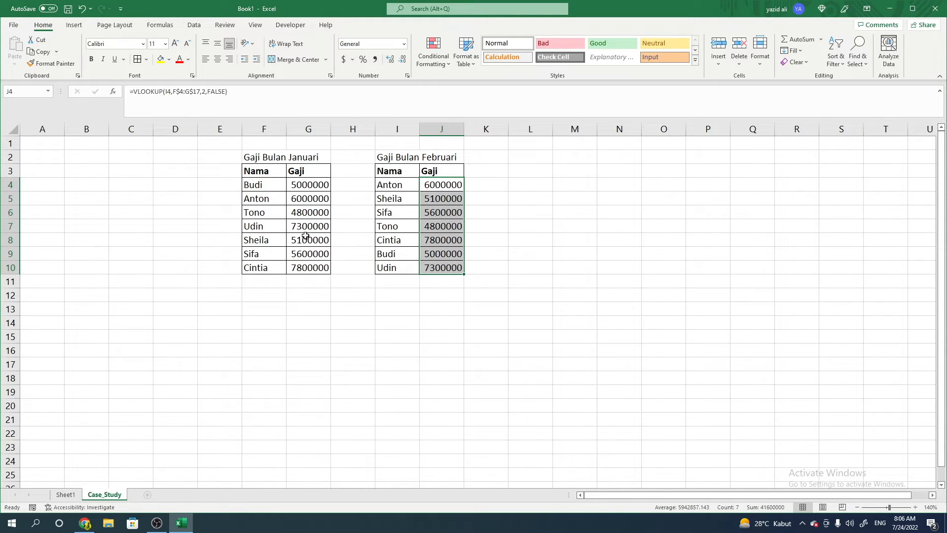
left_click(442, 185)
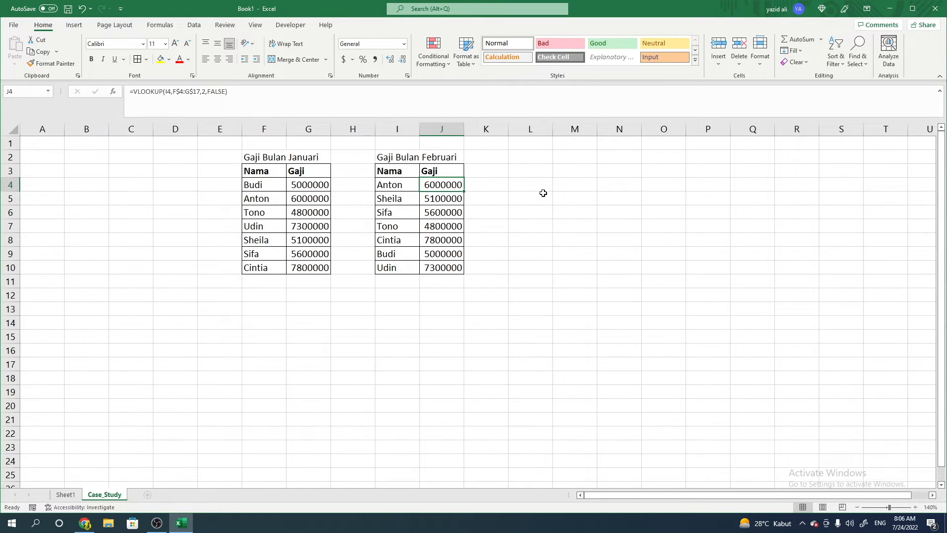
left_click(543, 193)
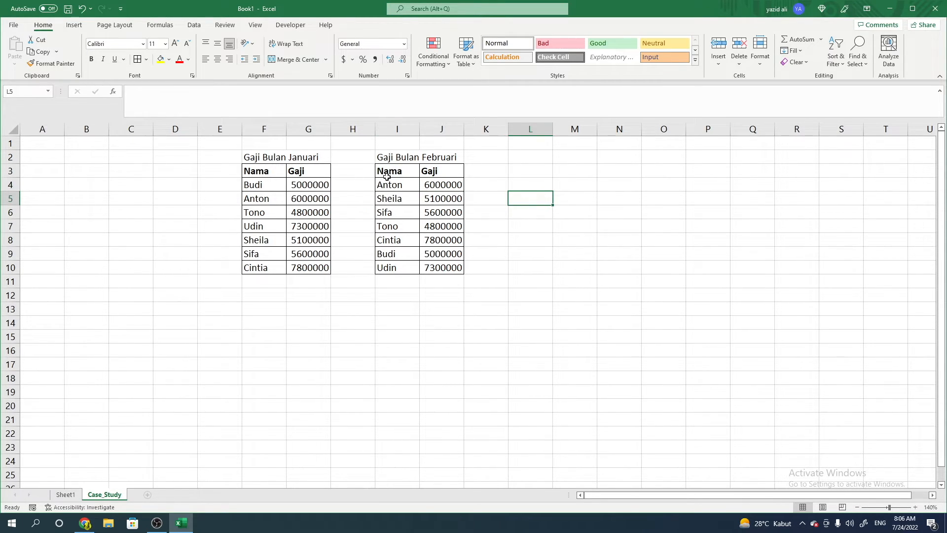
- Copy the February title and Nama column in I2:I10 and paste them starting at L2
left_click_drag(387, 171, 389, 254)
left_click(386, 158)
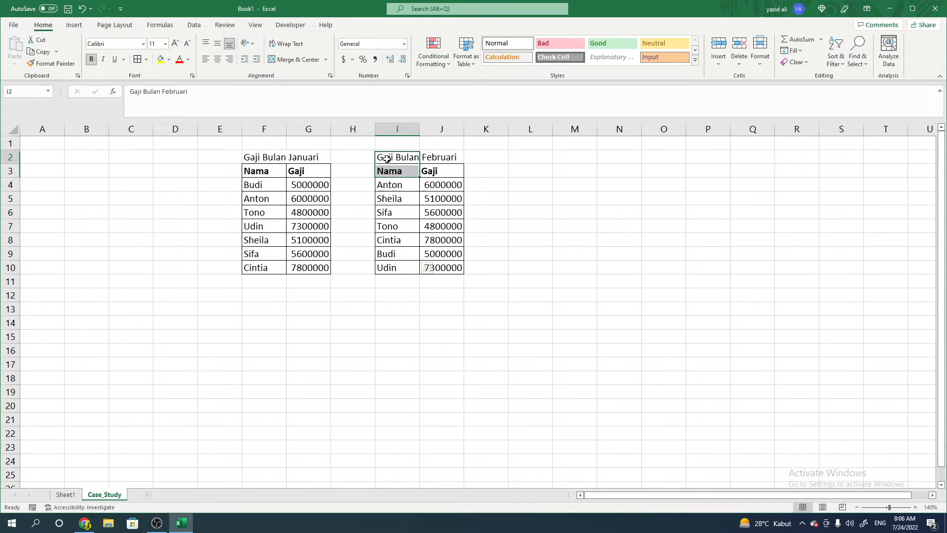
left_click_drag(387, 159, 386, 268)
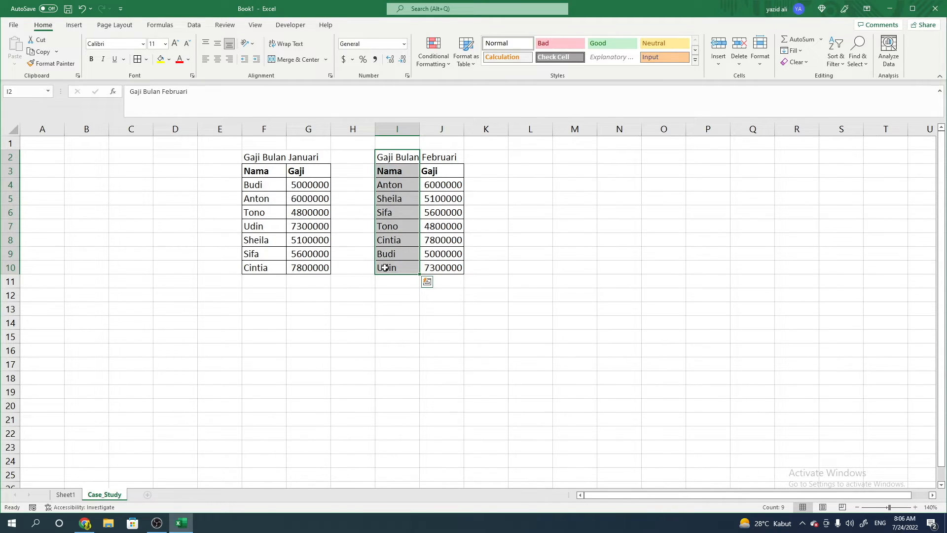
key("ctrl+c")
left_click(528, 262)
left_click(528, 157)
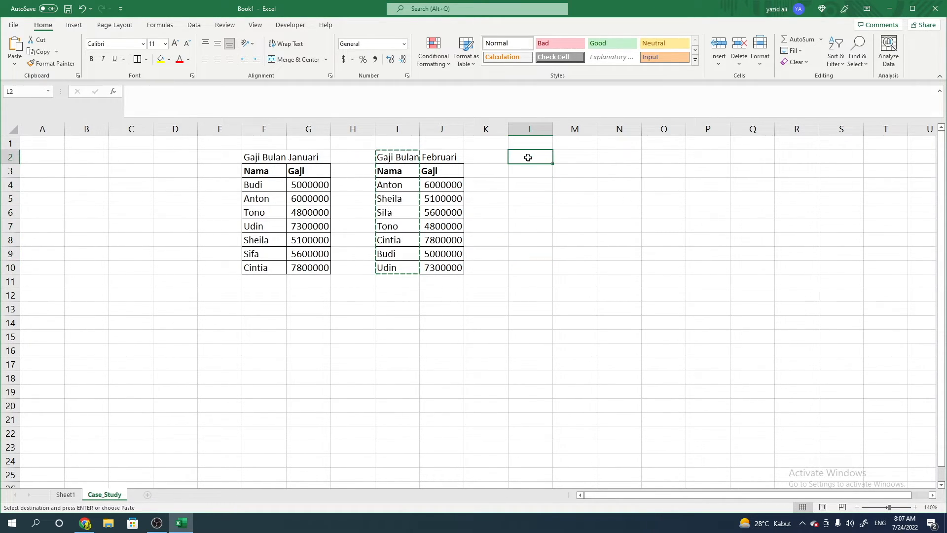
key("ctrl+v")
left_click(546, 350)
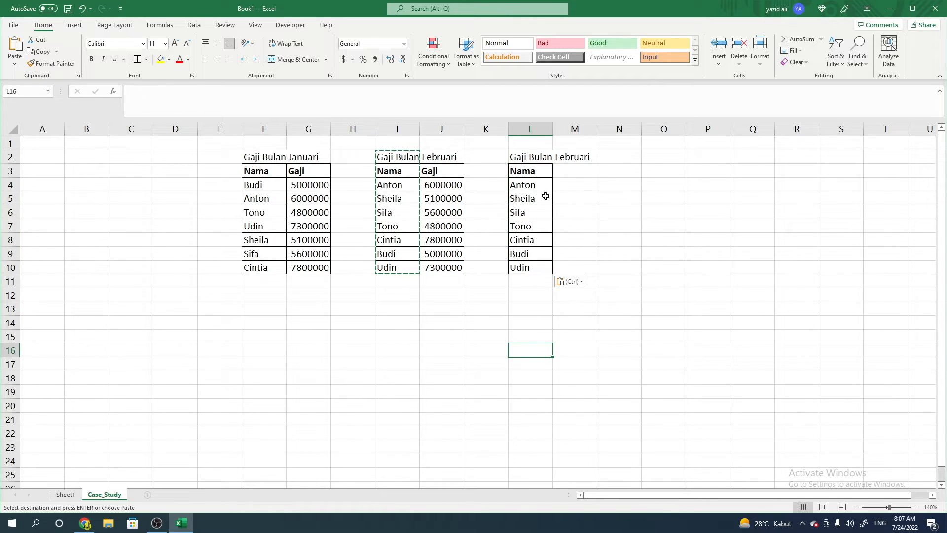
- Replace the month in the copied table title in L2 with the employee name listed in L4
left_click(568, 173)
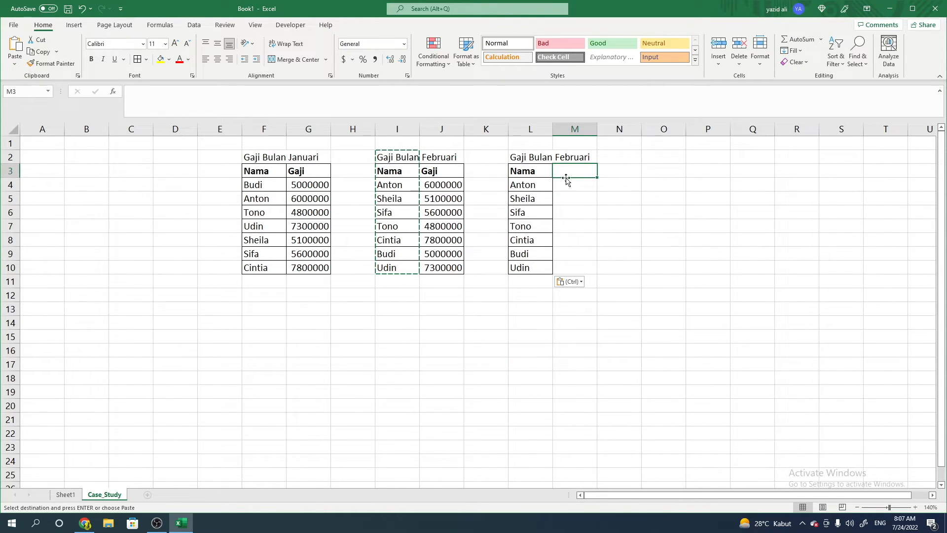
left_click(524, 157)
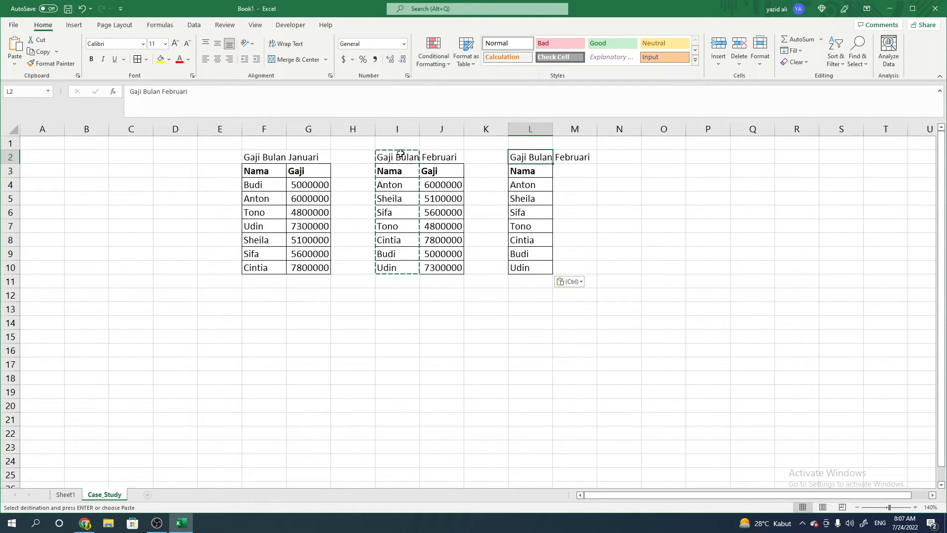
double_click(171, 95)
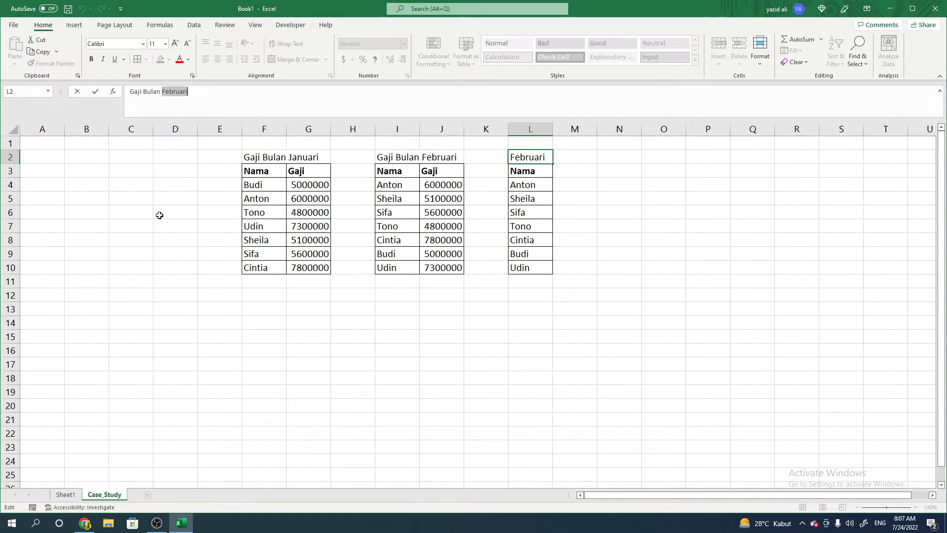
key("BackSpace")
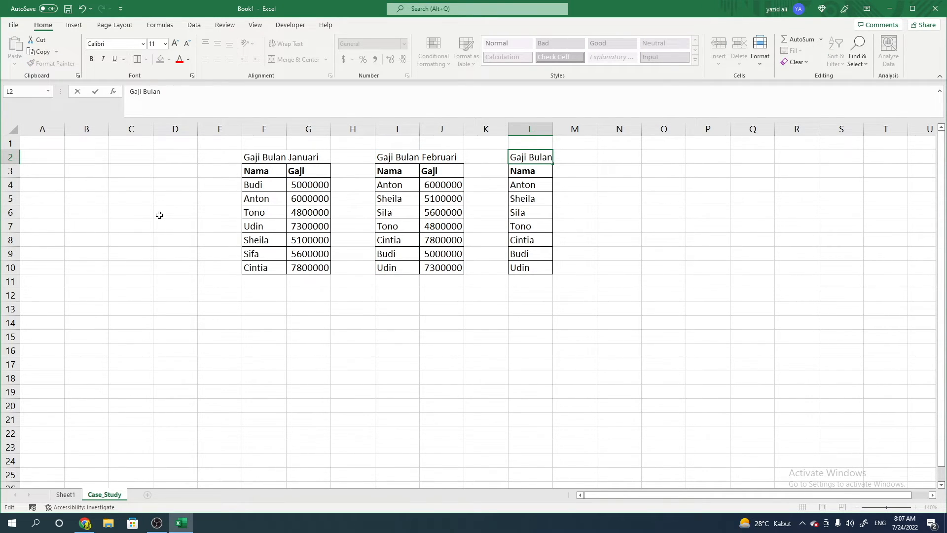
type("Anton")
left_click(523, 184)
left_click(574, 280)
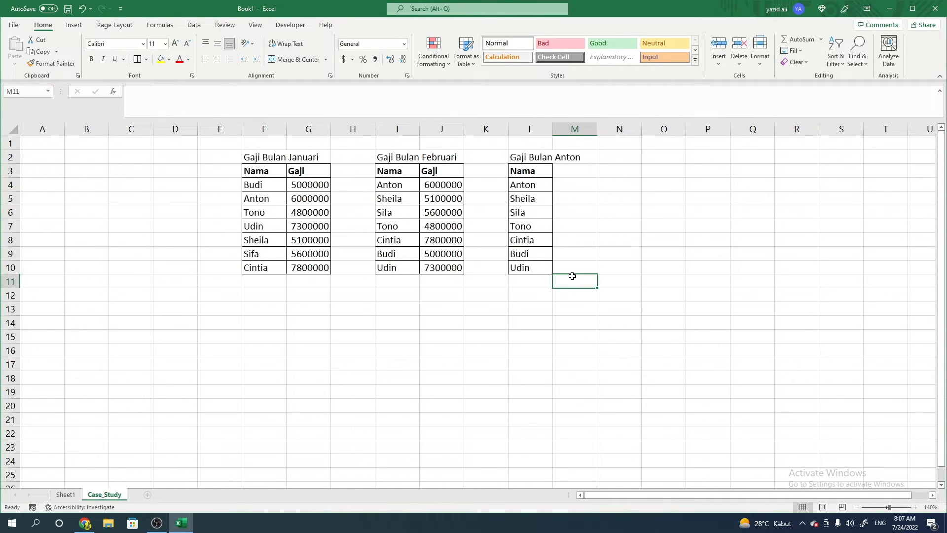
- Add the header Gaji in M3 beside the Nama header of the third salary table
left_click(570, 184)
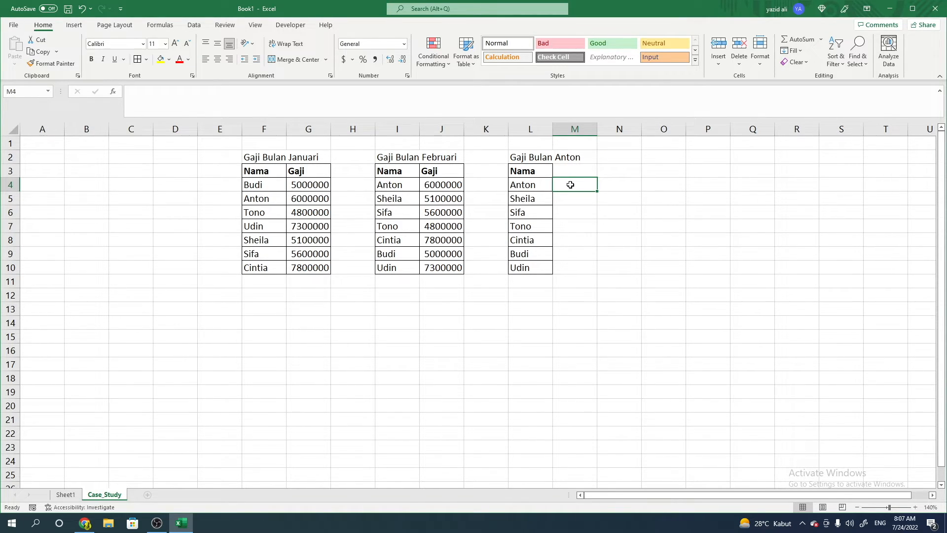
left_click(571, 172)
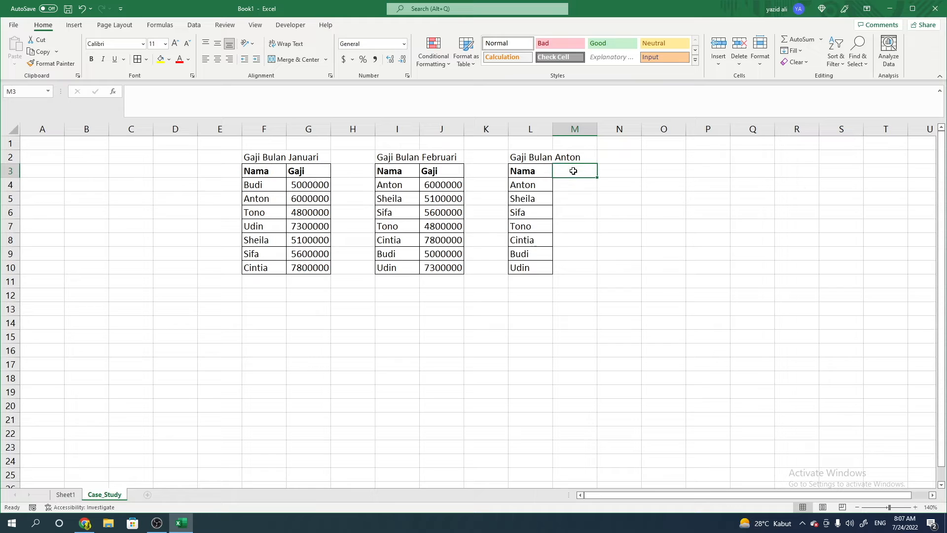
type("Gaji")
key("Return")
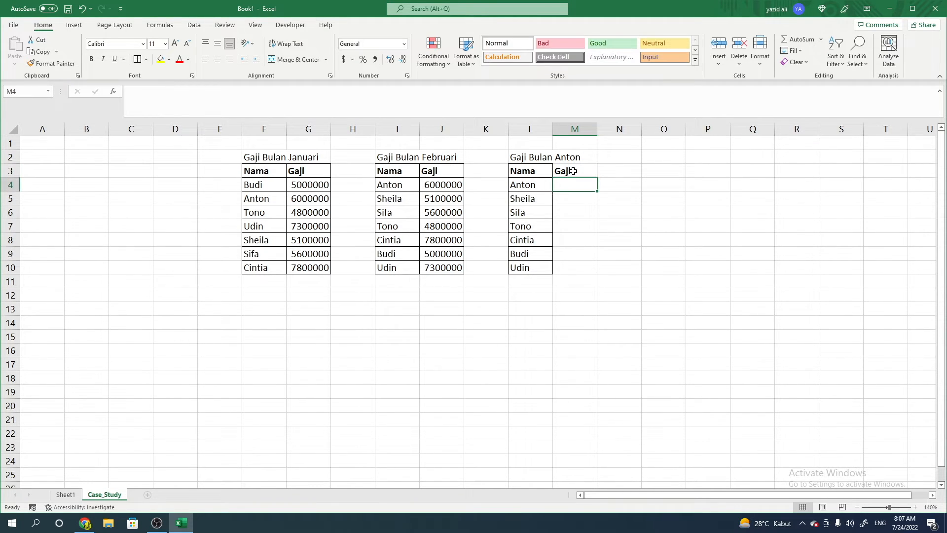
left_click(575, 229)
- Start an IF formula in M4 that tests whether L4 equals the employee name from the title in L2
left_click(568, 183)
type("=")
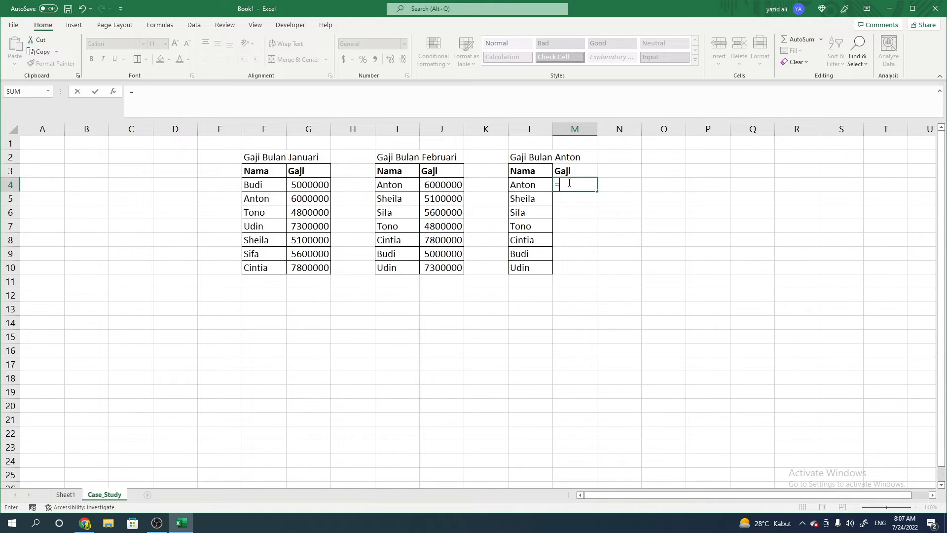
type("IF")
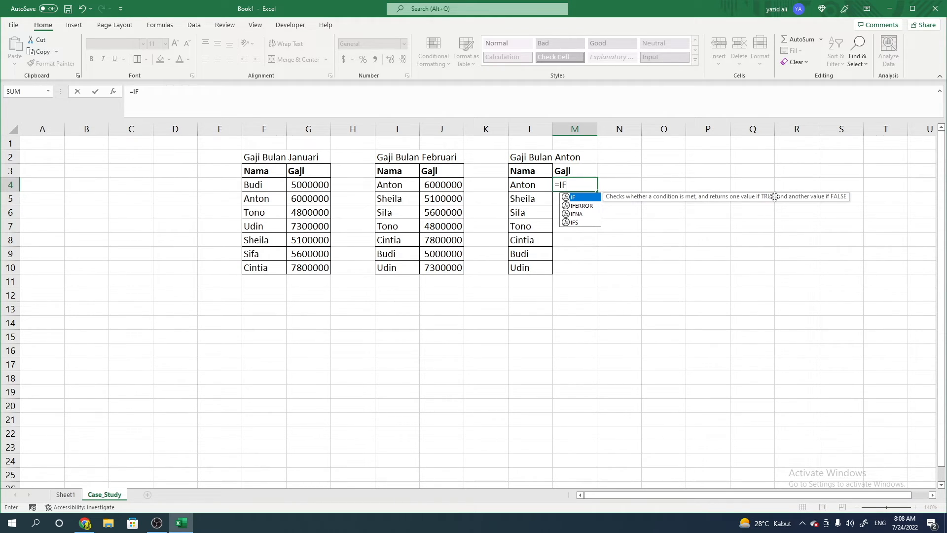
type("(")
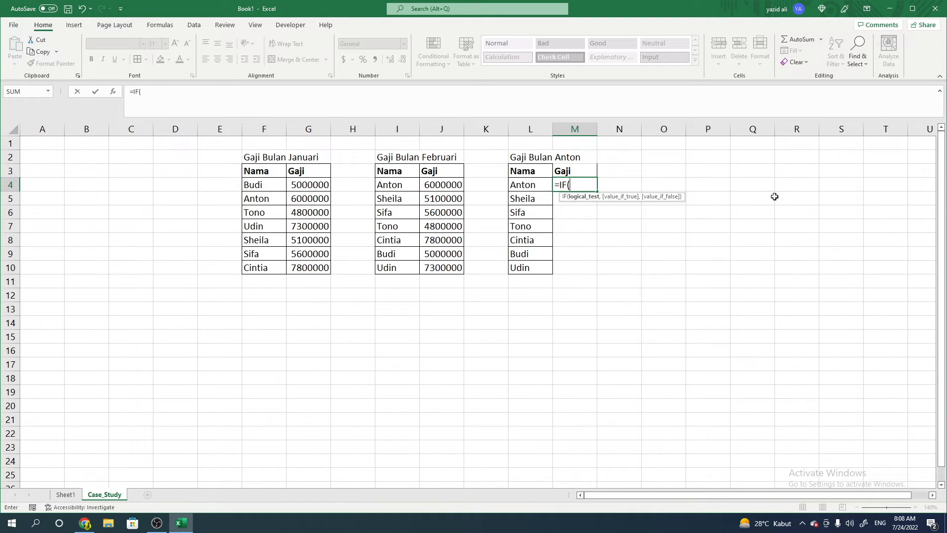
left_click(524, 184)
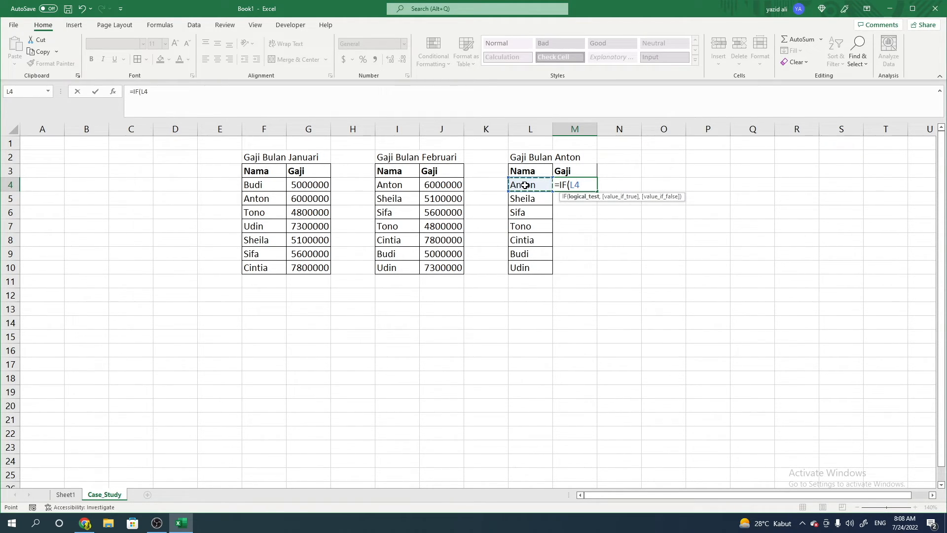
type("=\"Anton")
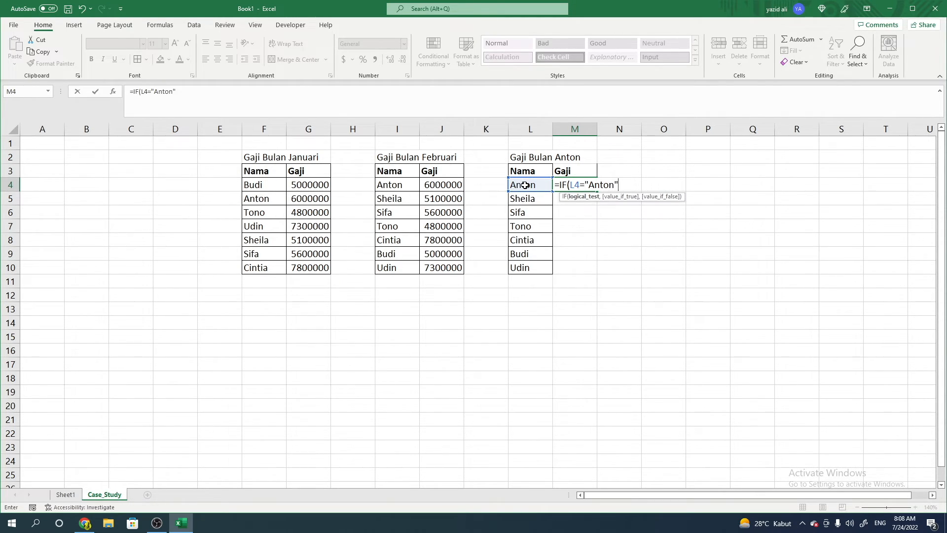
- Nest a VLOOKUP as the IF formula's true result, looking up L4 in the January range F4:G10
type("\",VL")
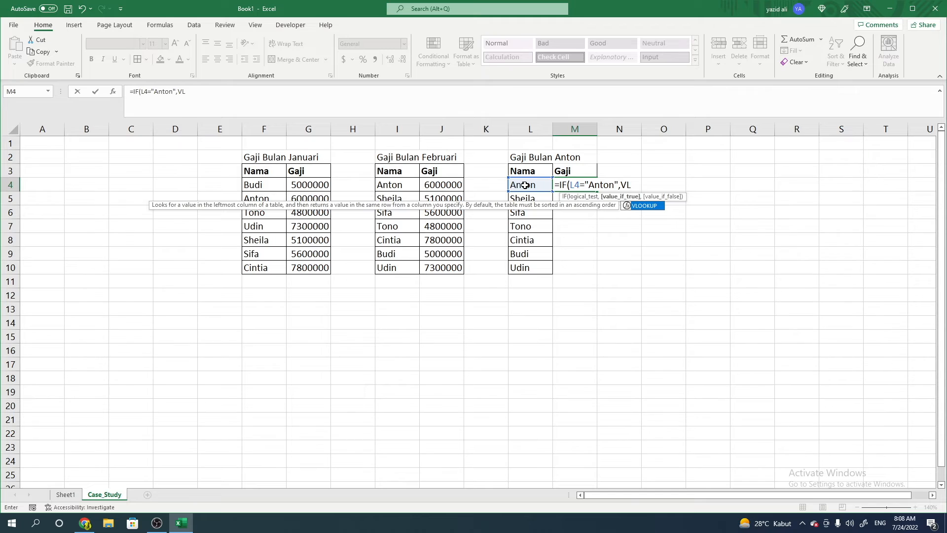
key("Tab")
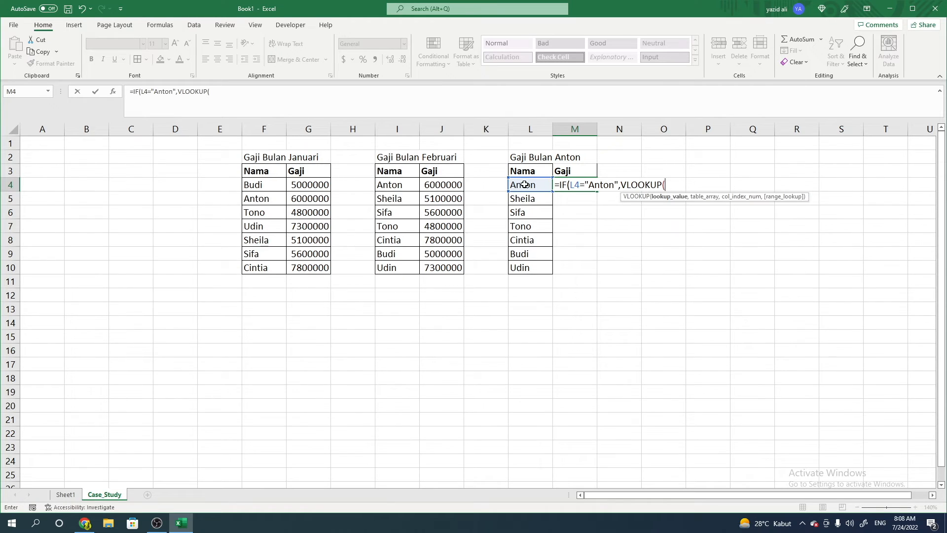
left_click(524, 187)
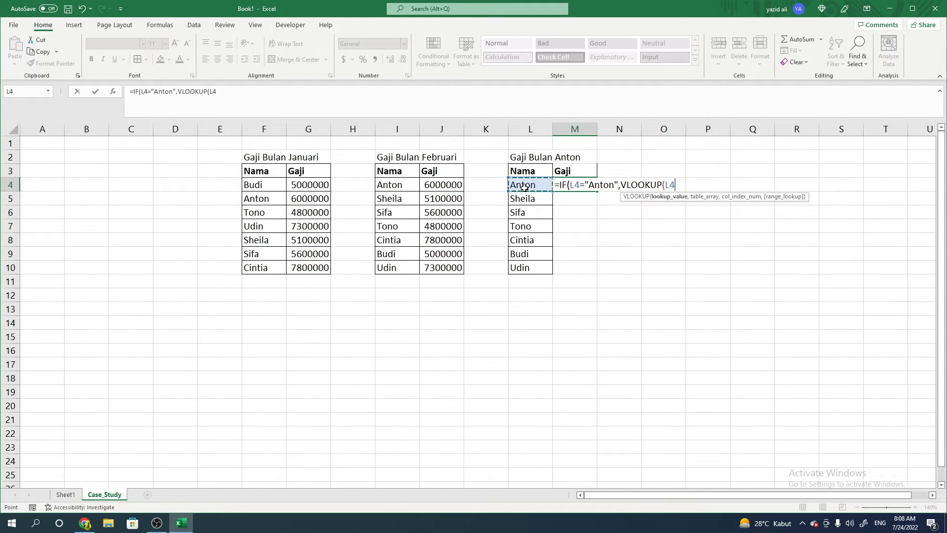
type(",")
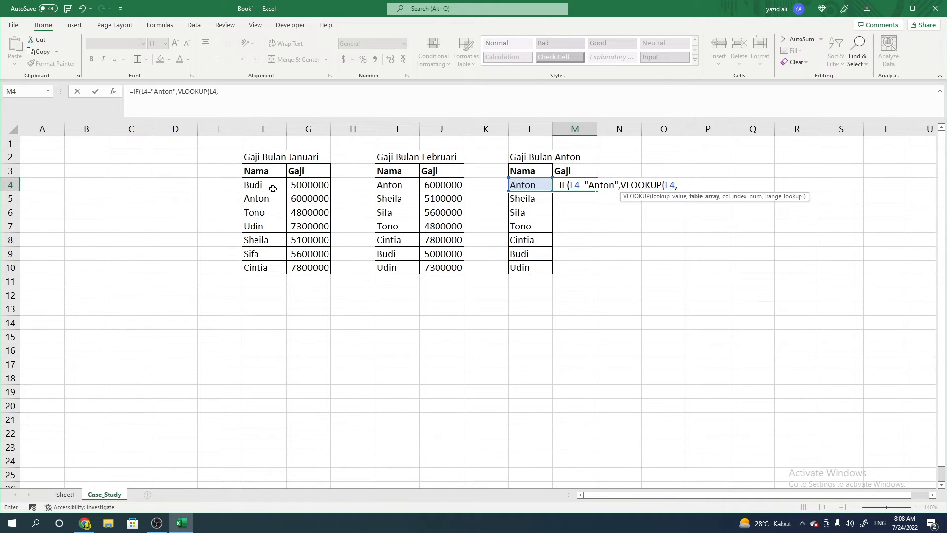
left_click_drag(271, 188, 311, 269)
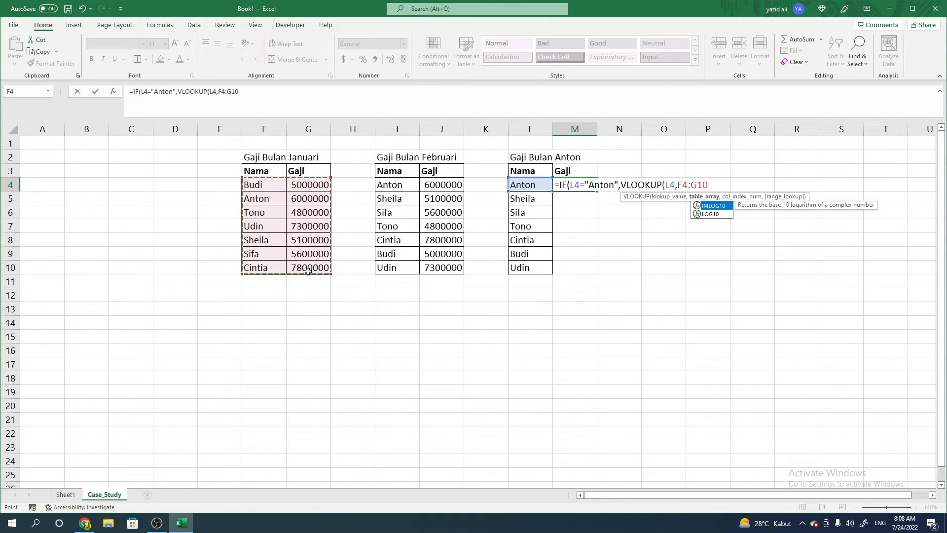
- Lock the rows of the VLOOKUP table range in M4 as F$4:G$10
left_click(682, 185)
type("$4:G")
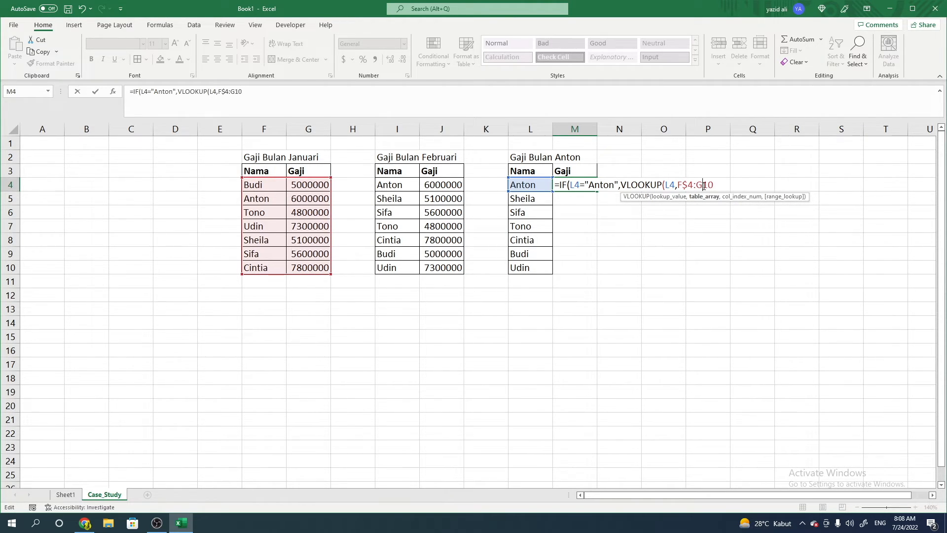
type("$")
- Complete M4's VLOOKUP with column index 2 and range lookup 1, try to enter the formula, and decline the suggested correction
left_click(271, 91)
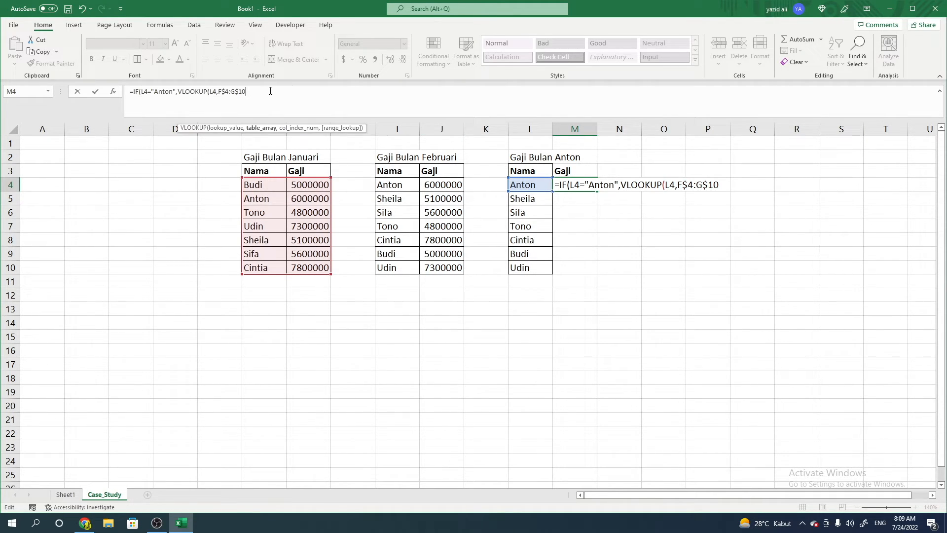
type(",2")
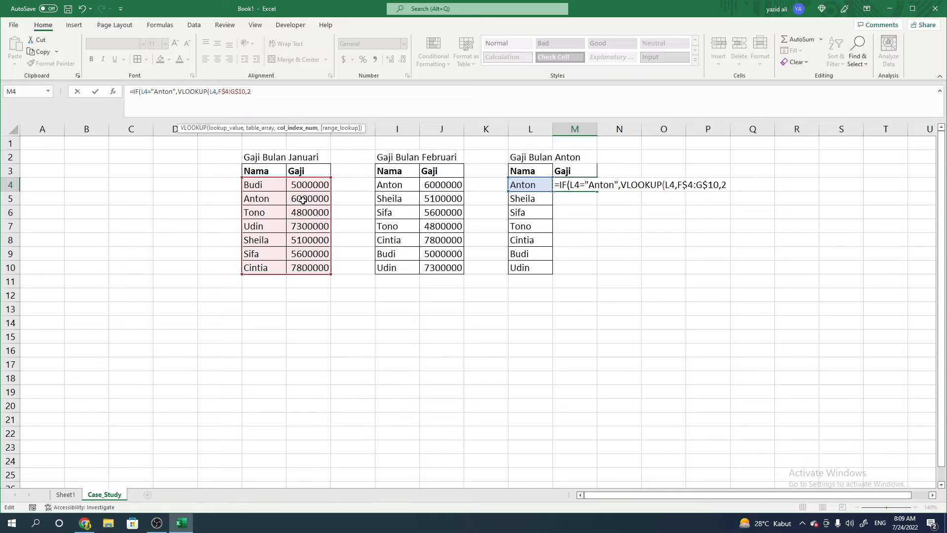
type(",")
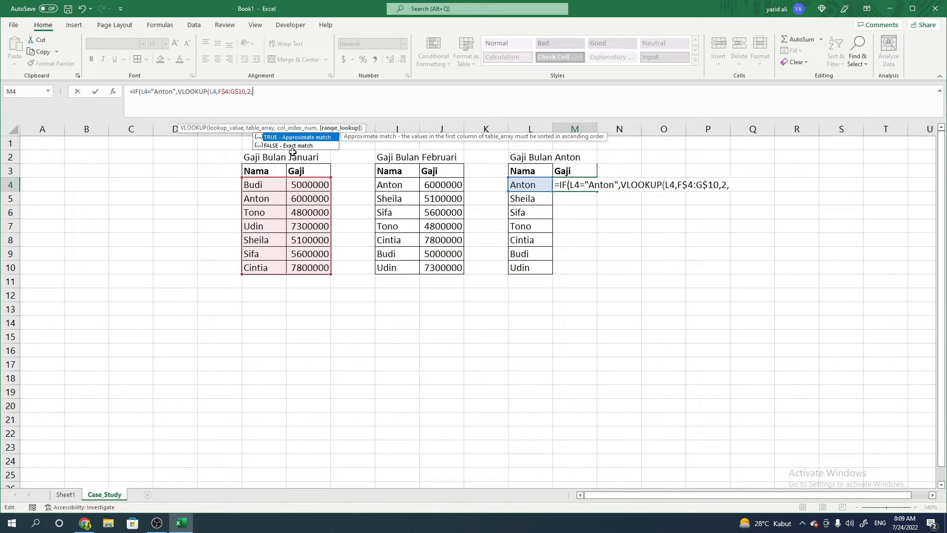
type("1)")
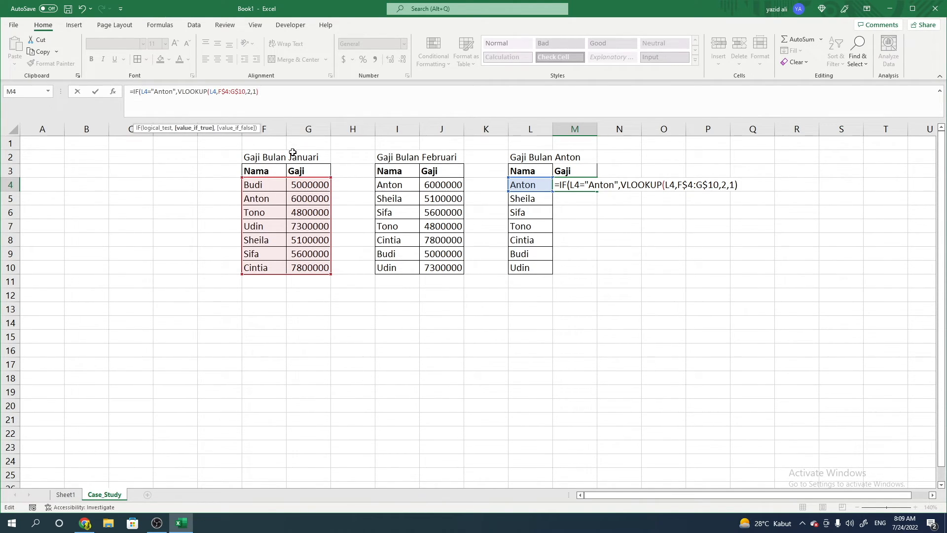
key("Return")
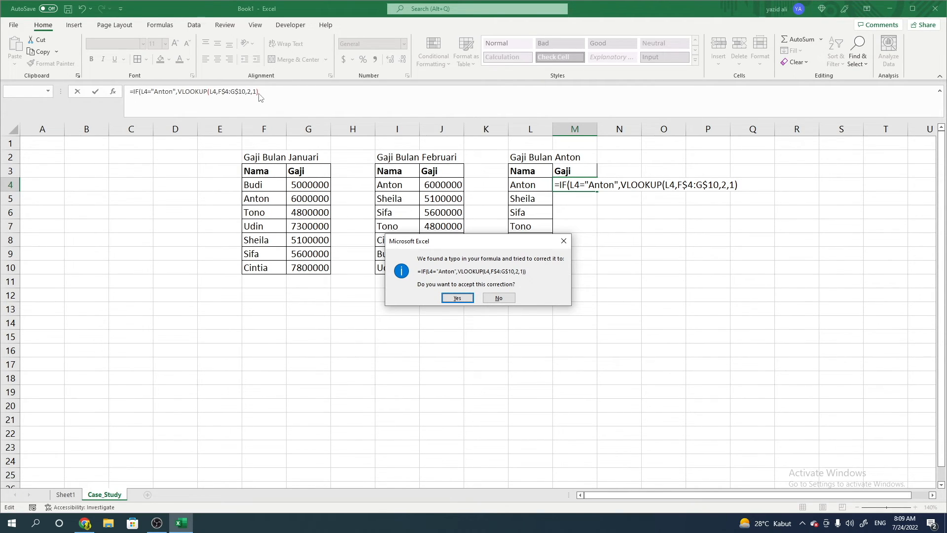
left_click(498, 298)
left_click(478, 289)
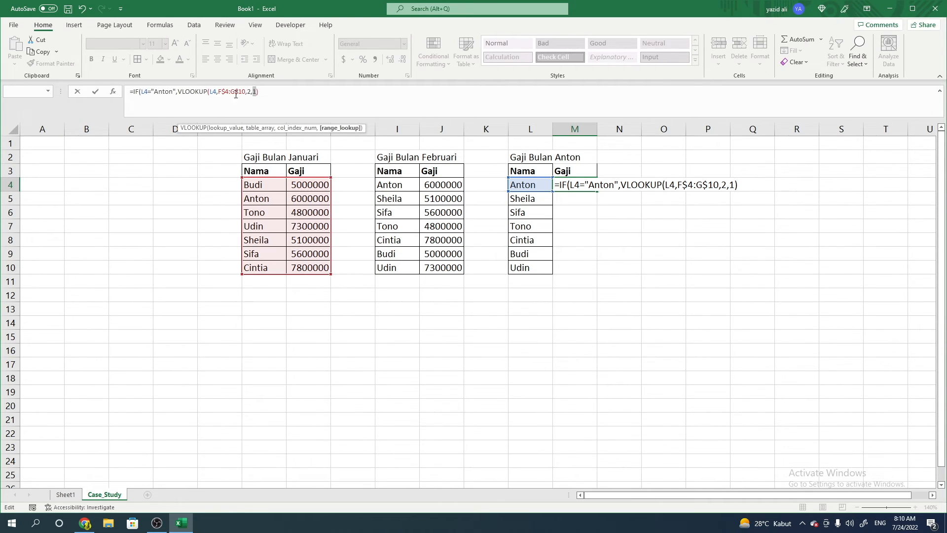
- Add 0 as the IF formula's false result, close the formula, and enter it in M4
left_click(267, 92)
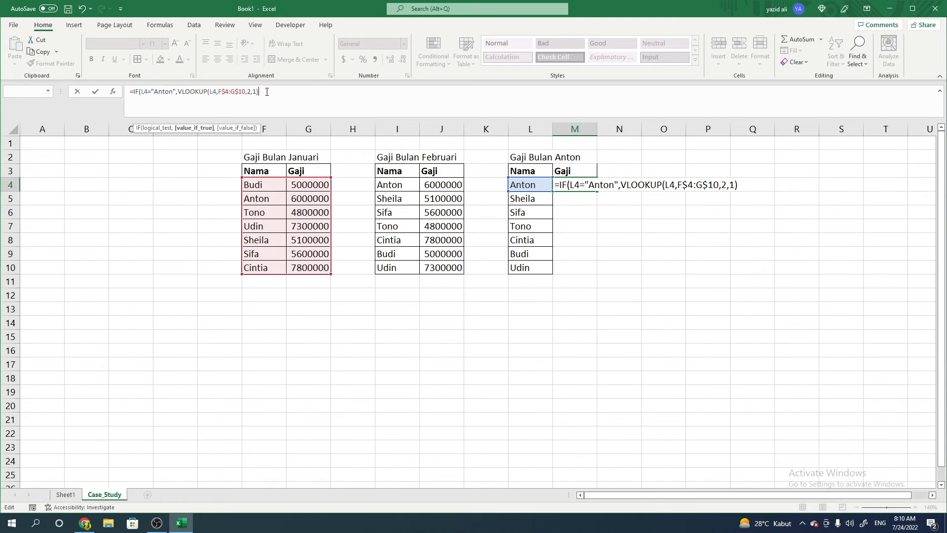
type(",")
type("0)")
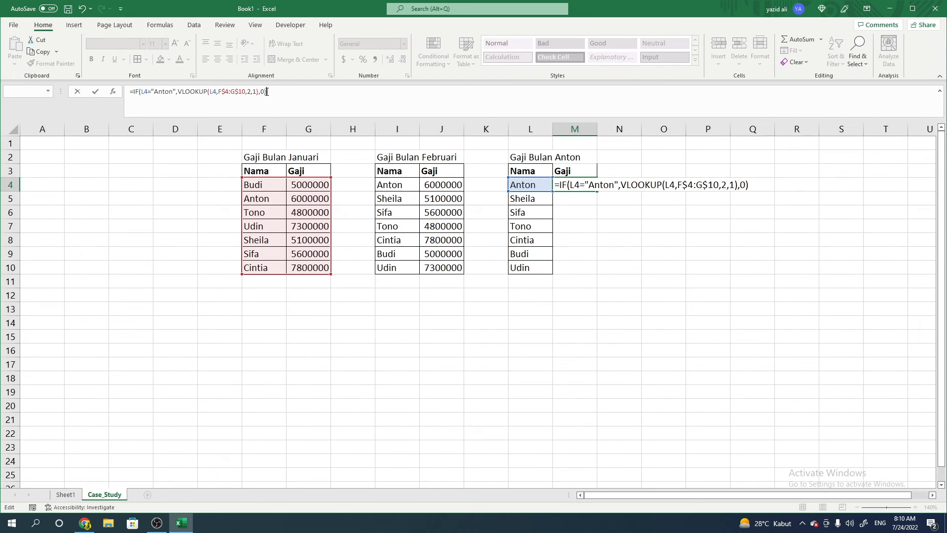
key("Return")
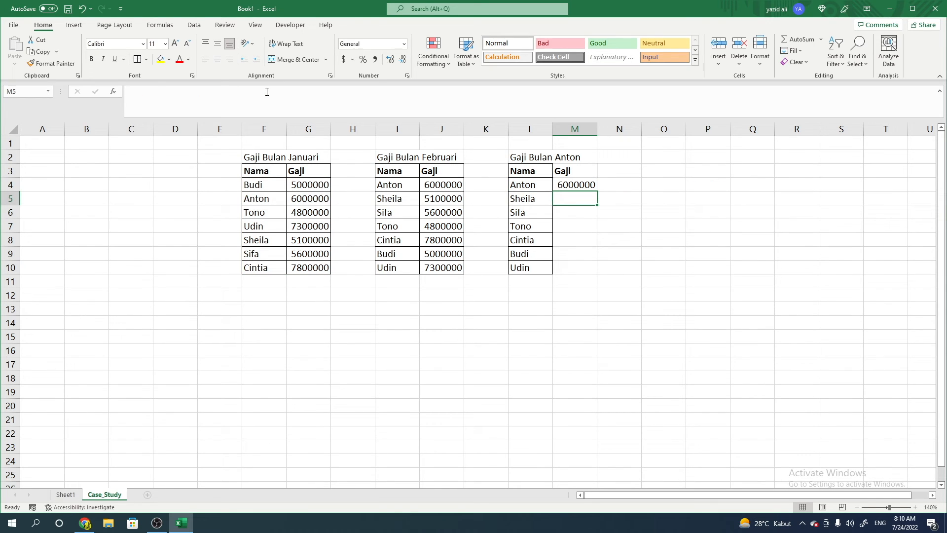
- Fill the M4 formula down through M10
left_click(580, 186)
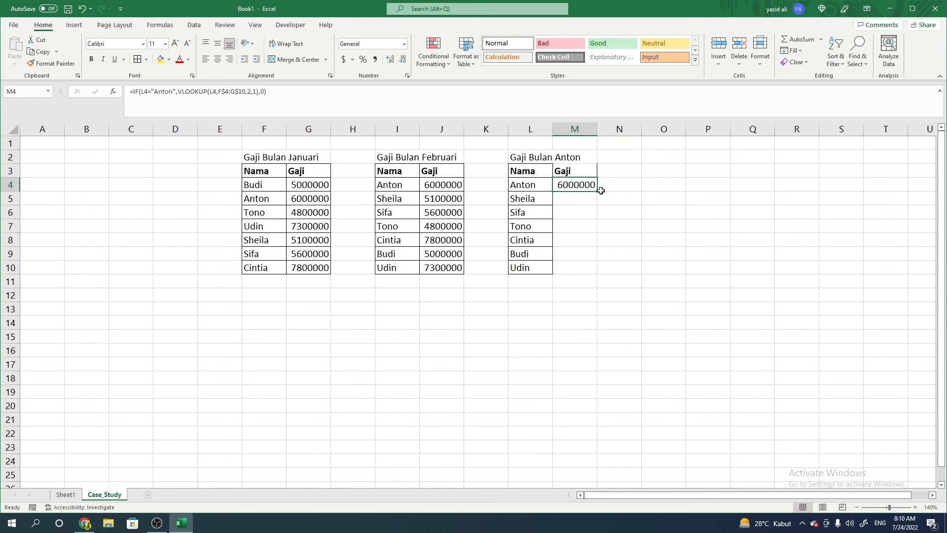
left_click_drag(599, 192, 593, 278)
left_click(584, 172)
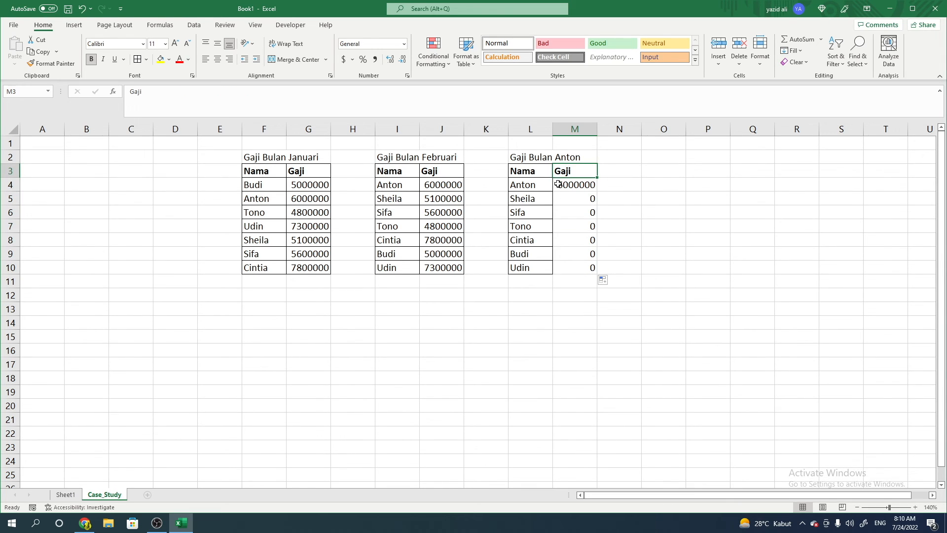
- Review the IF and VLOOKUP formula in M4 and the completed table in L2:M10
left_click(528, 285)
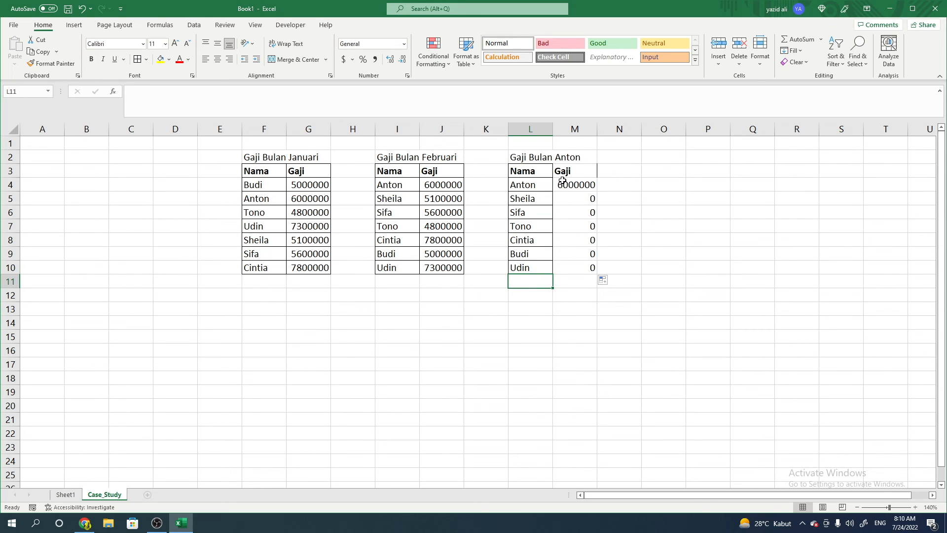
left_click(577, 185)
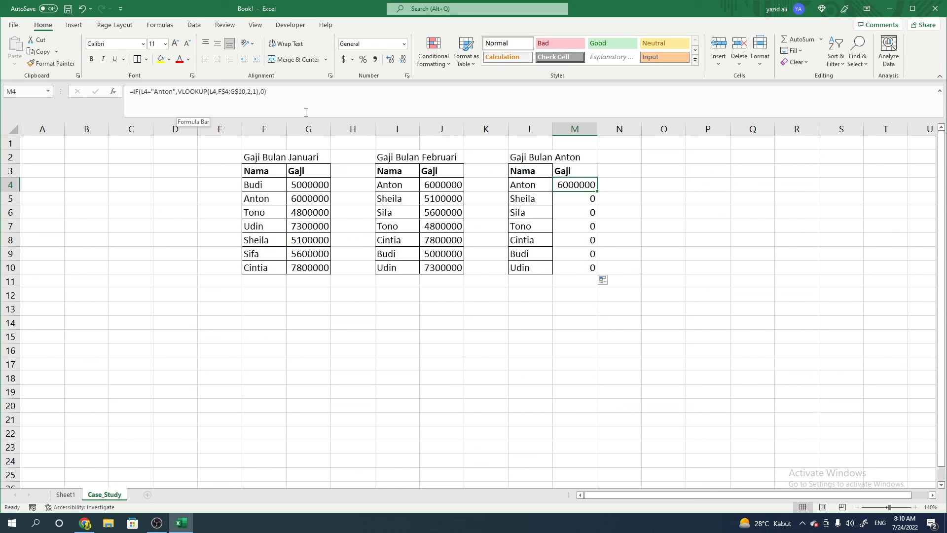
left_click_drag(526, 157, 585, 268)
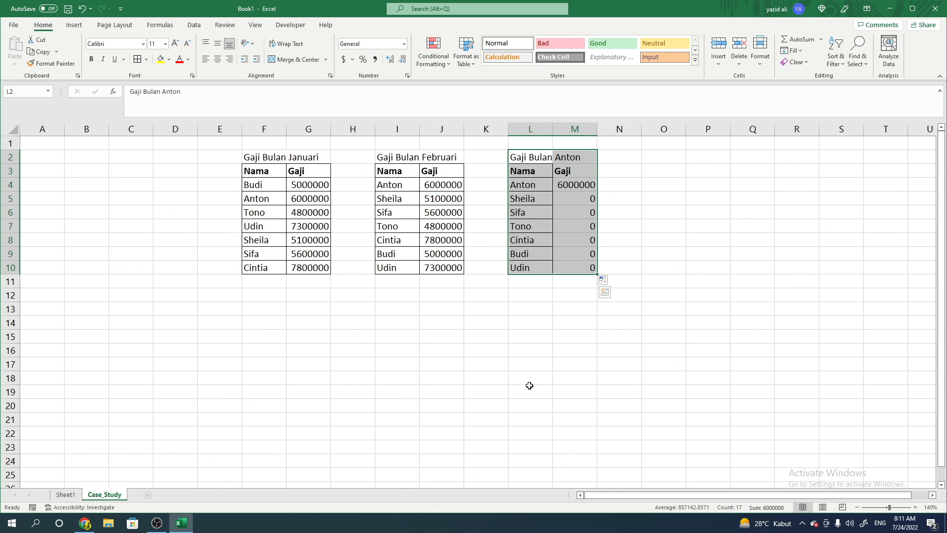
left_click(256, 291)
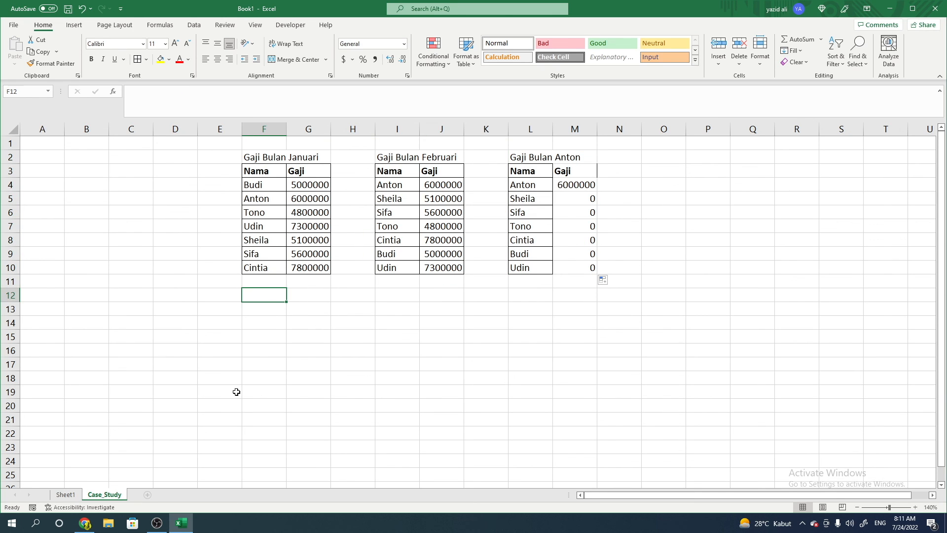
left_click(313, 296)
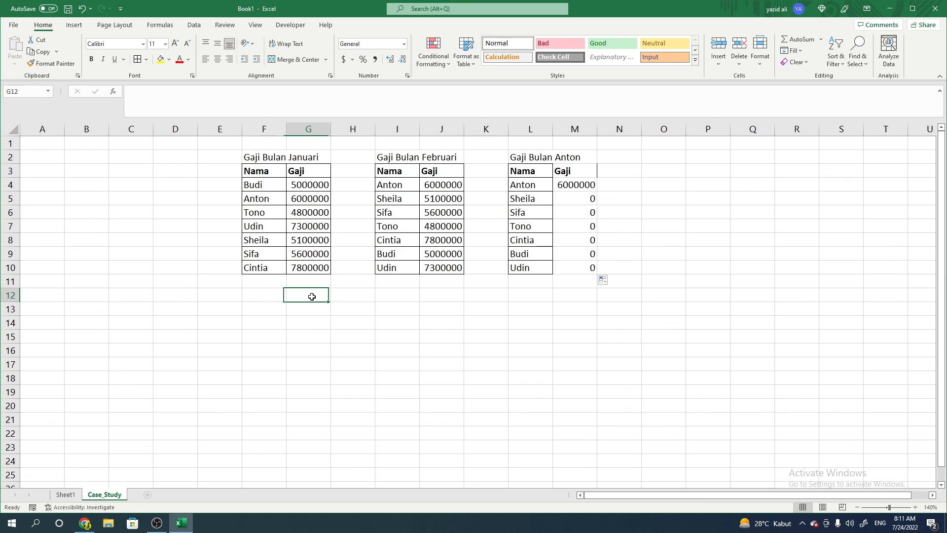
left_click(261, 299)
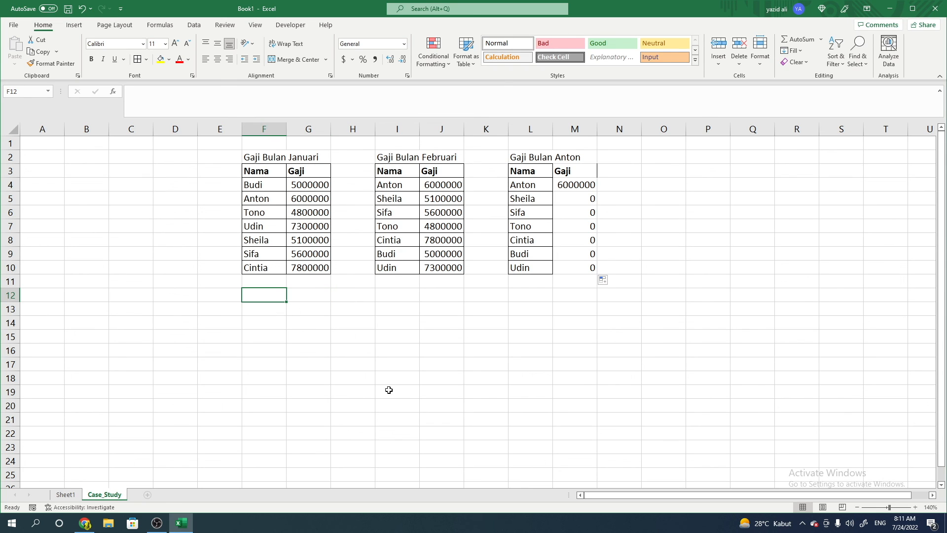